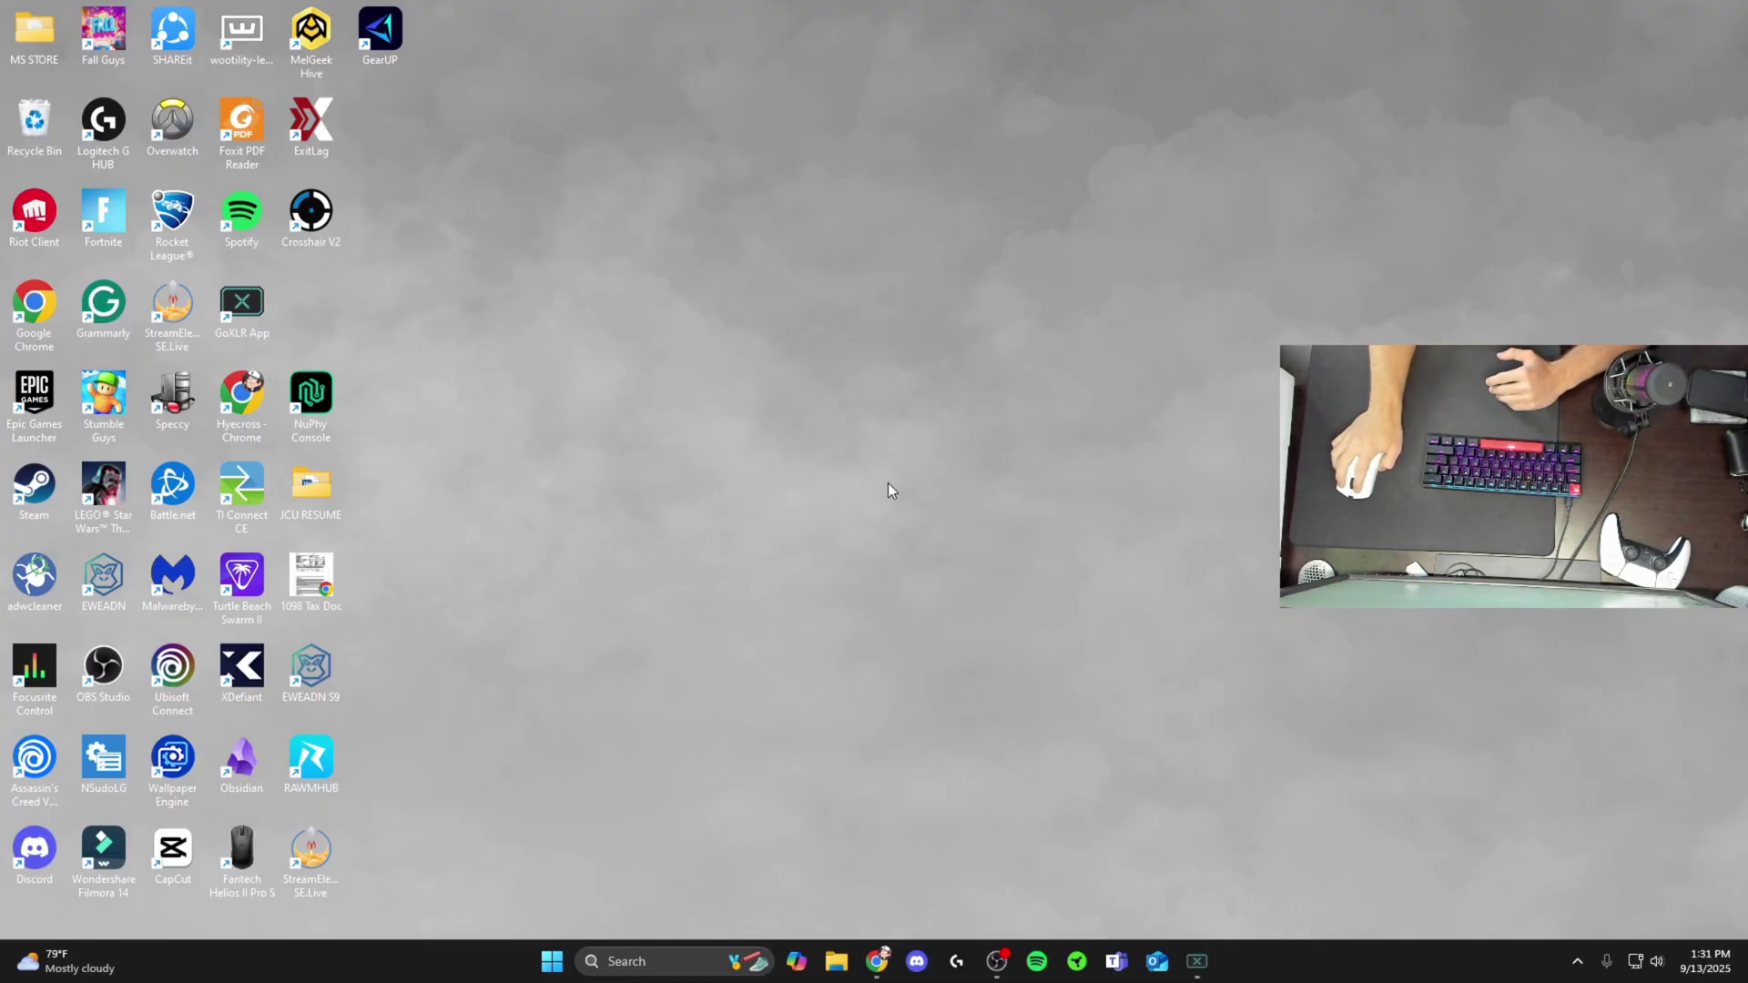
Step: Launch NVIDIA Control Panel from the desktop menu and show Change resolution (1920×1080, 240Hz)
right_click(809, 456)
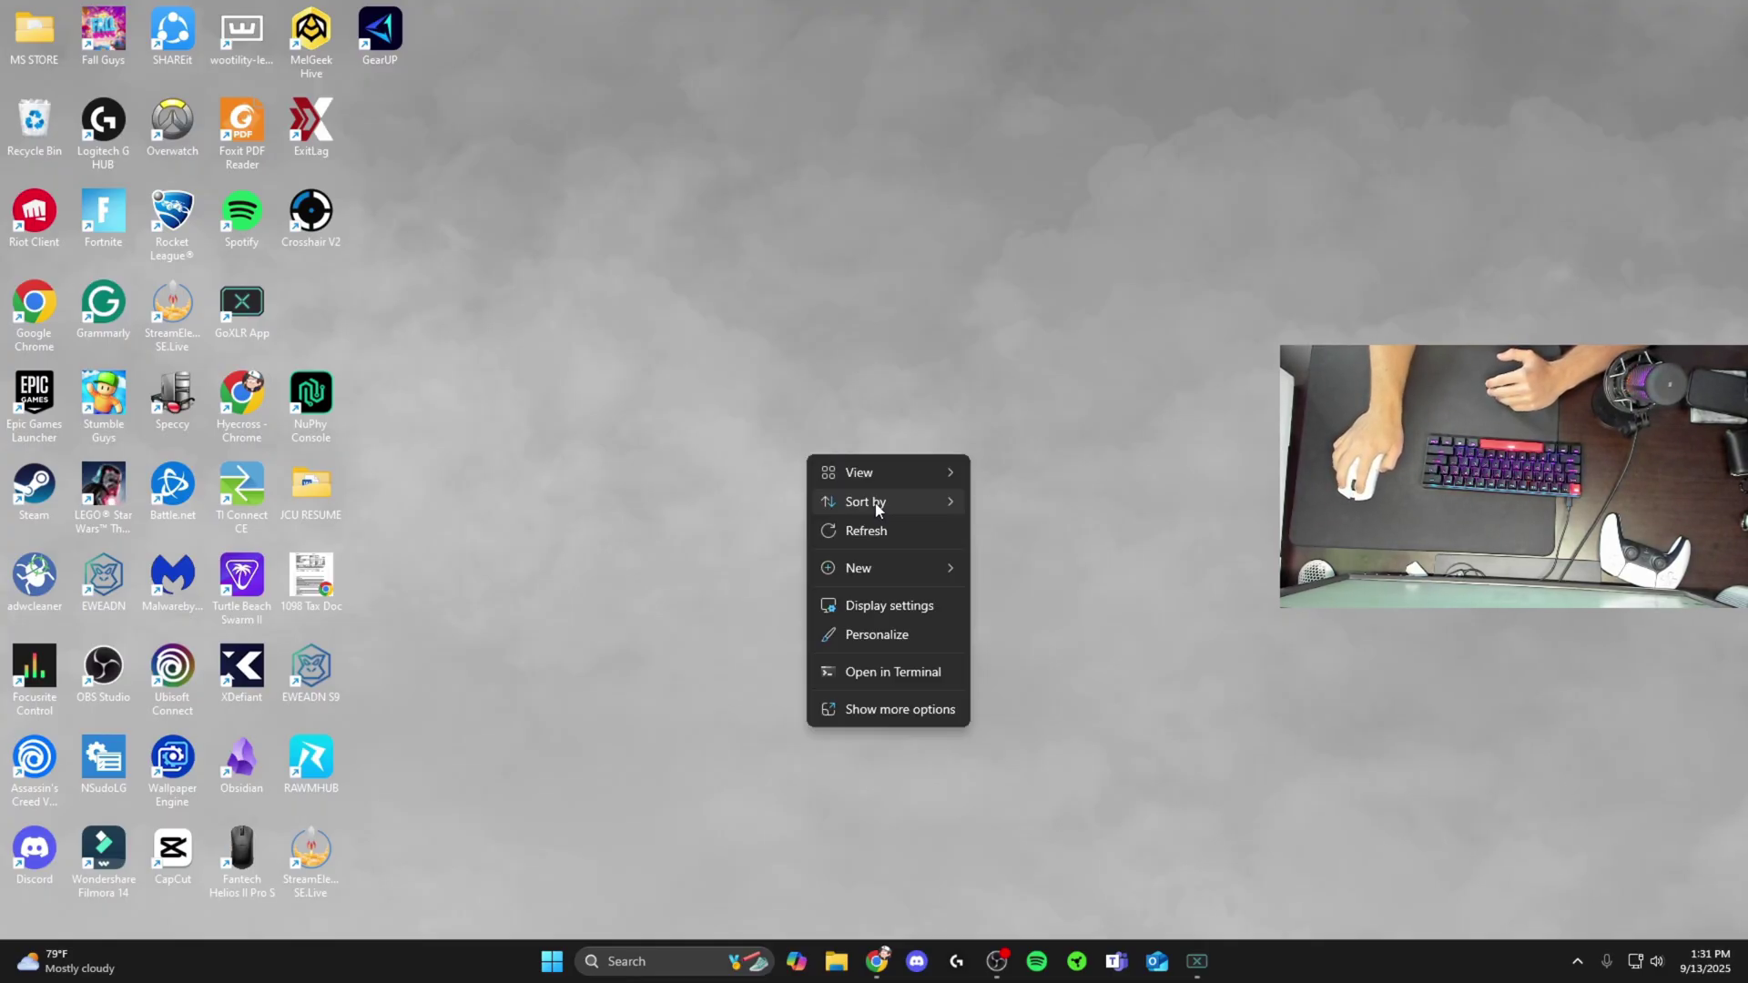
click(904, 713)
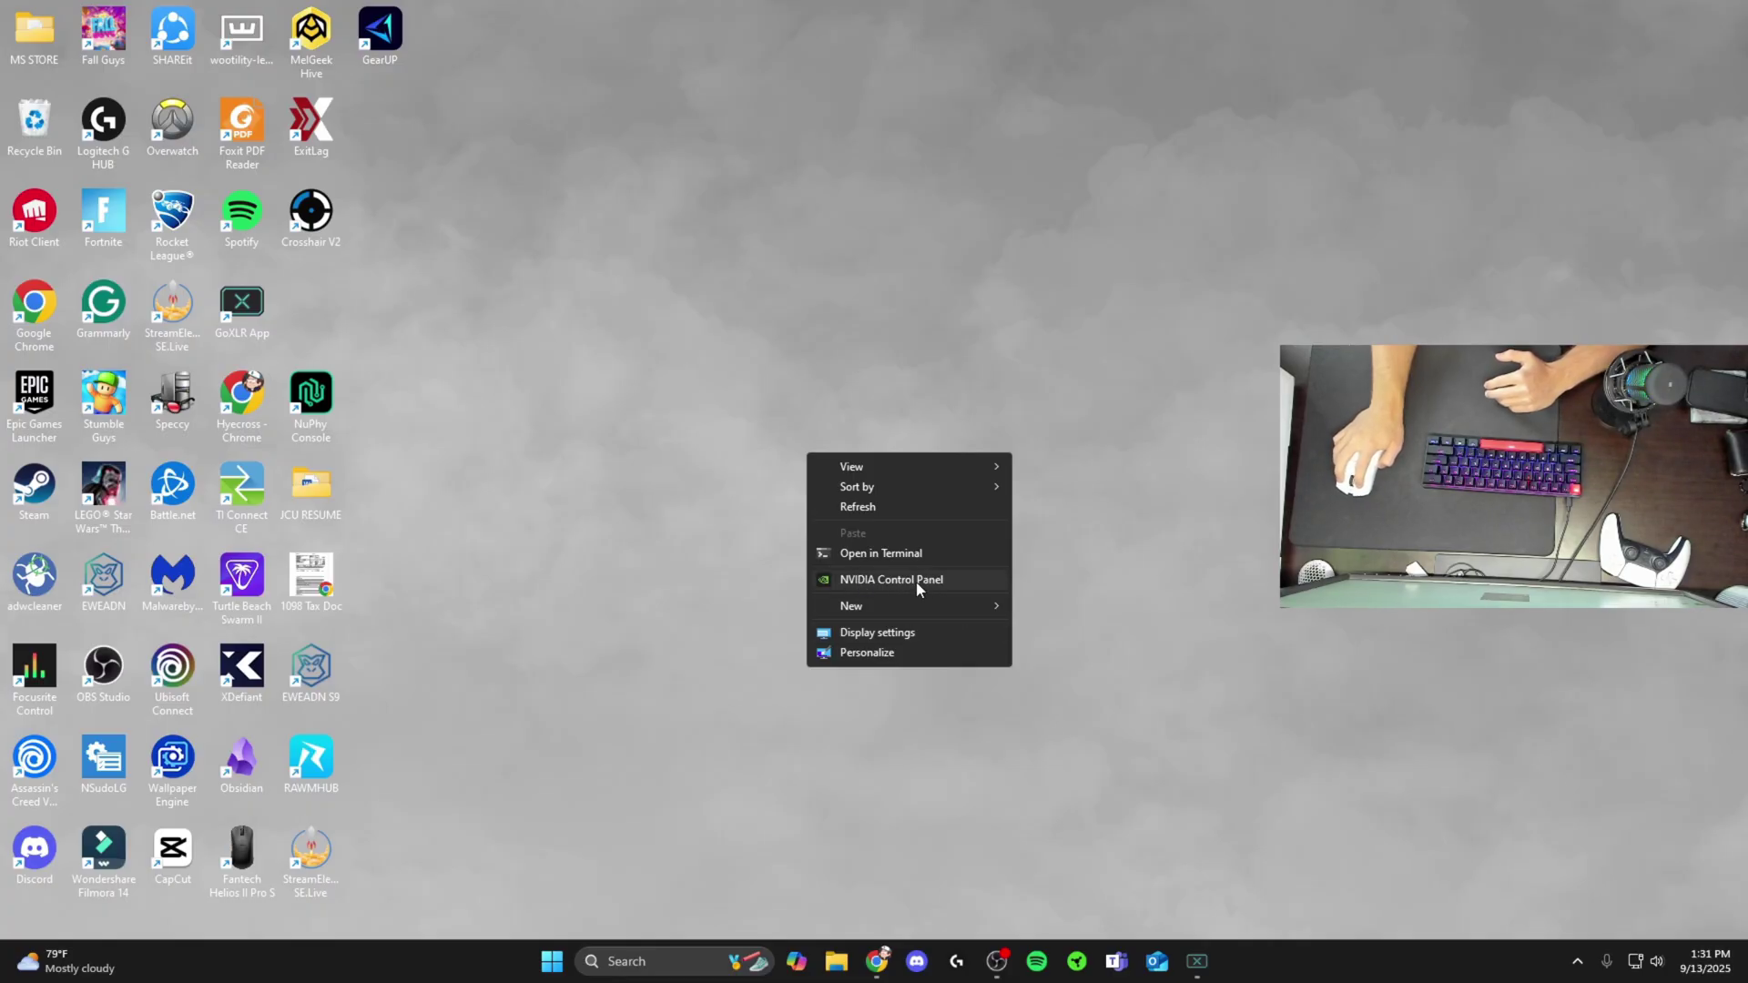
click(916, 582)
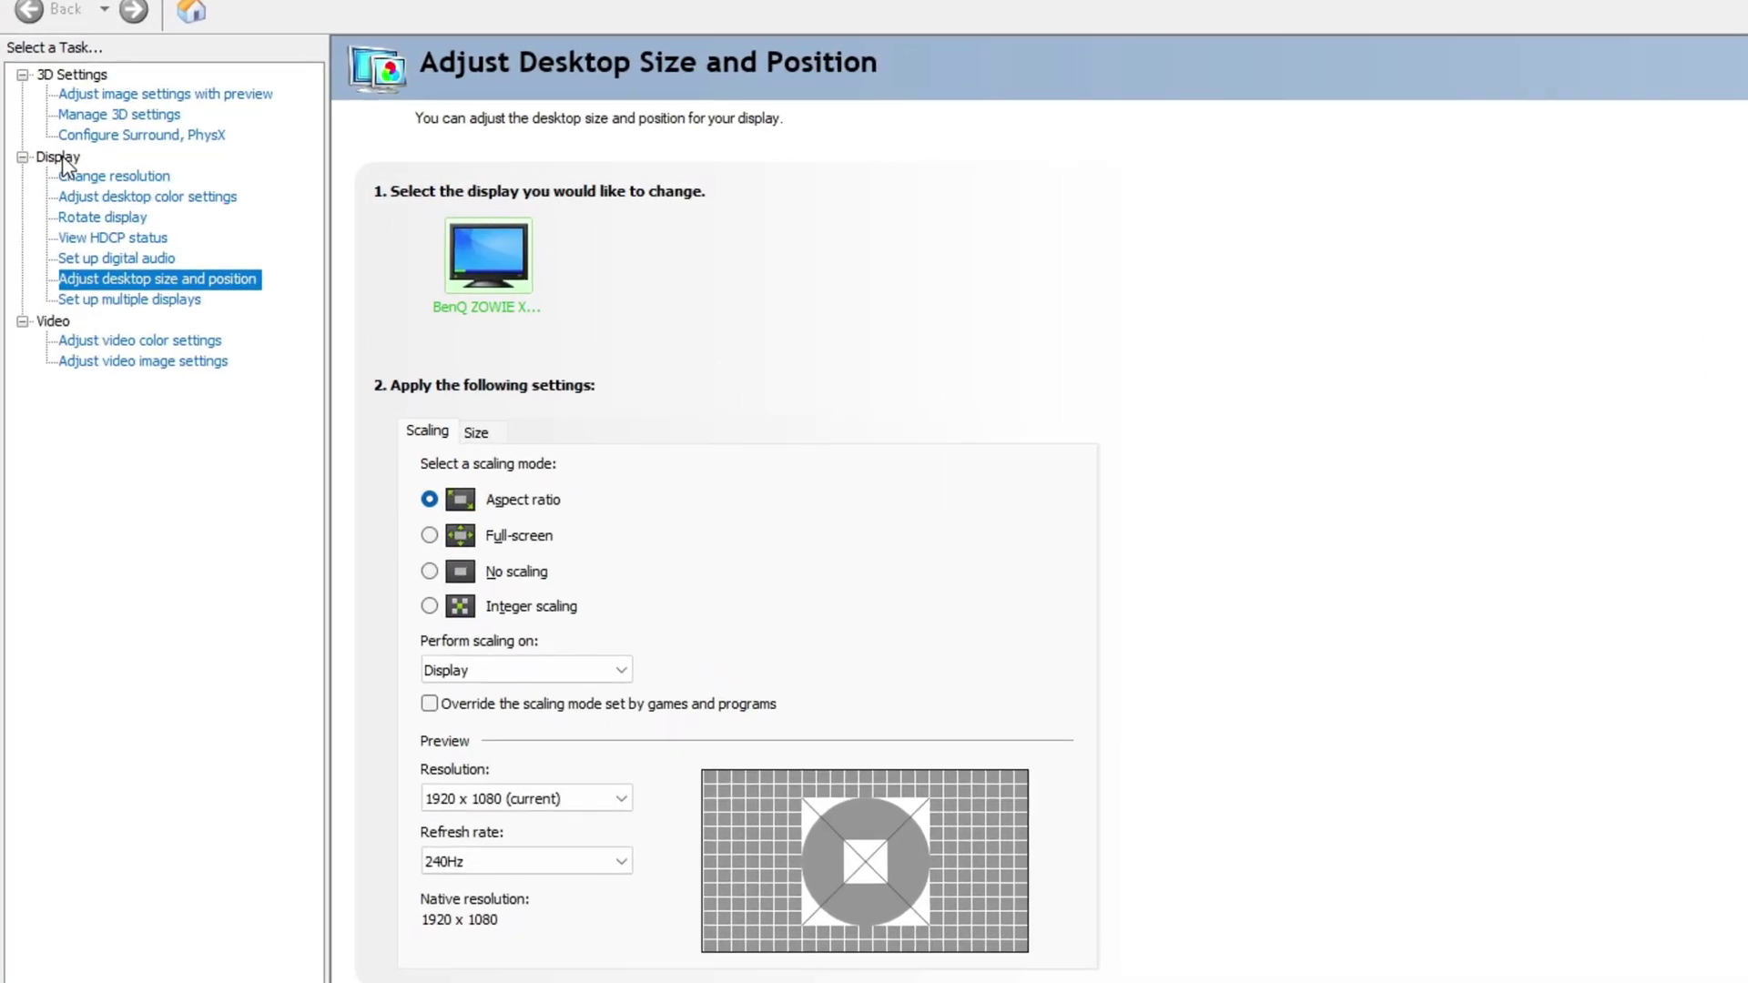
click(116, 175)
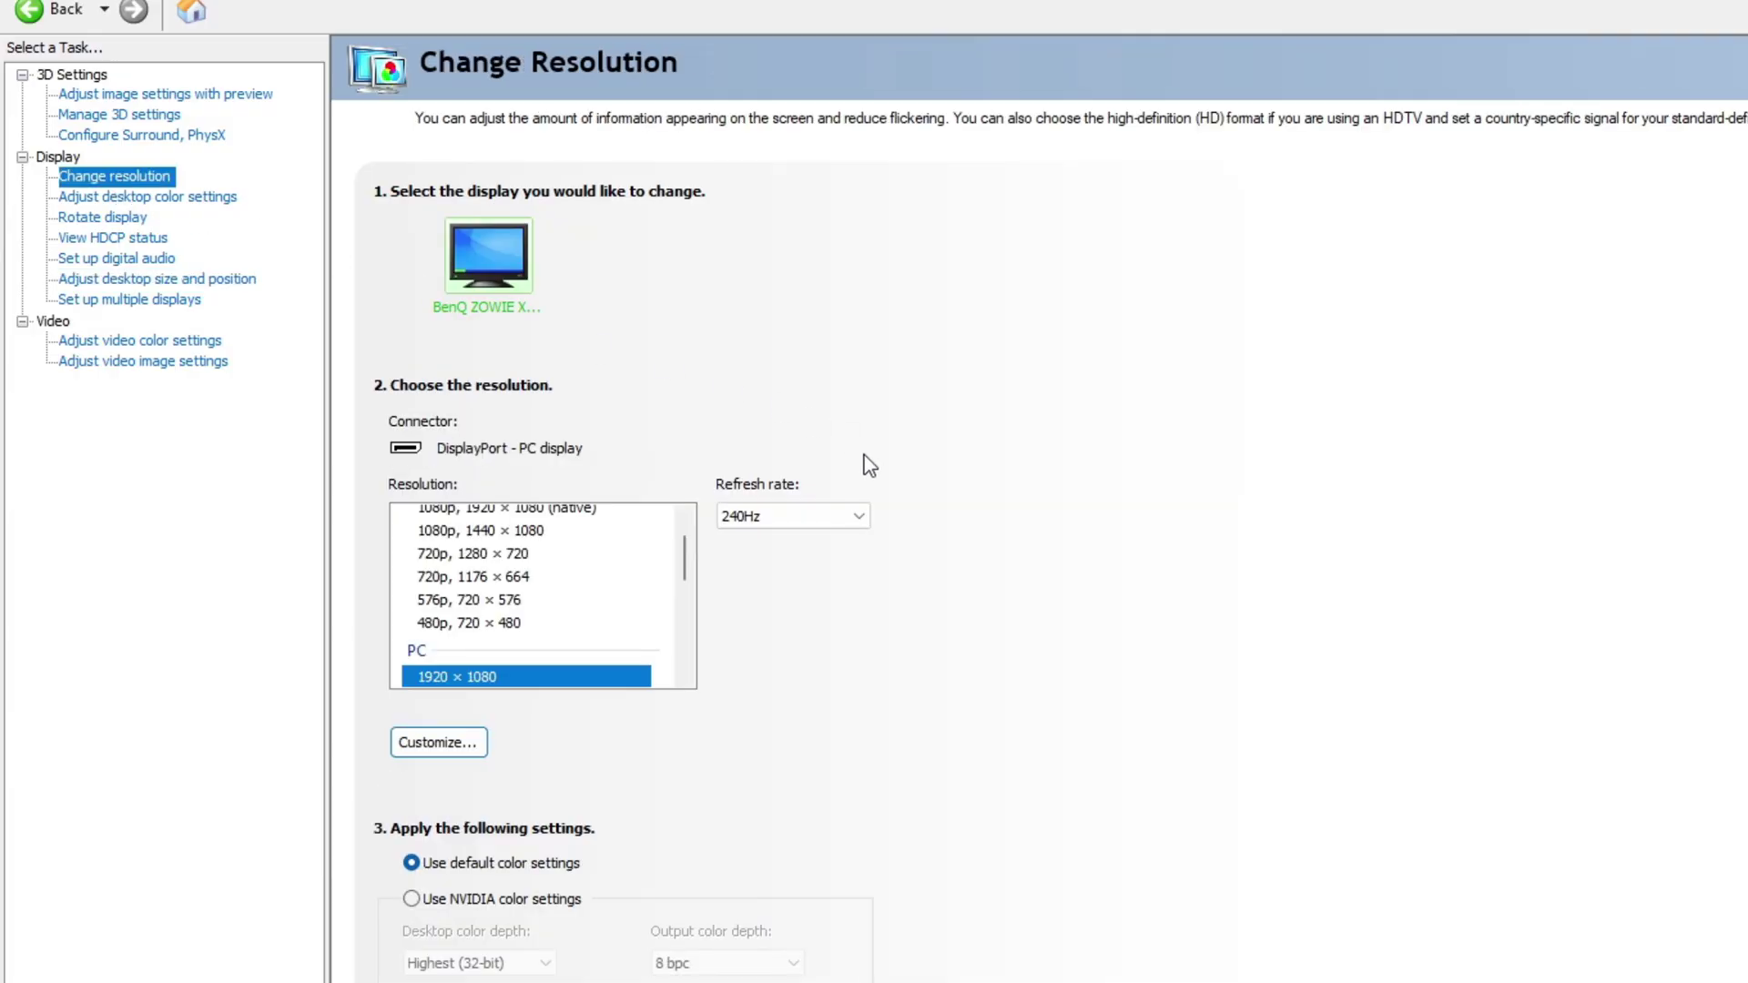
scroll(504, 592, down, 1)
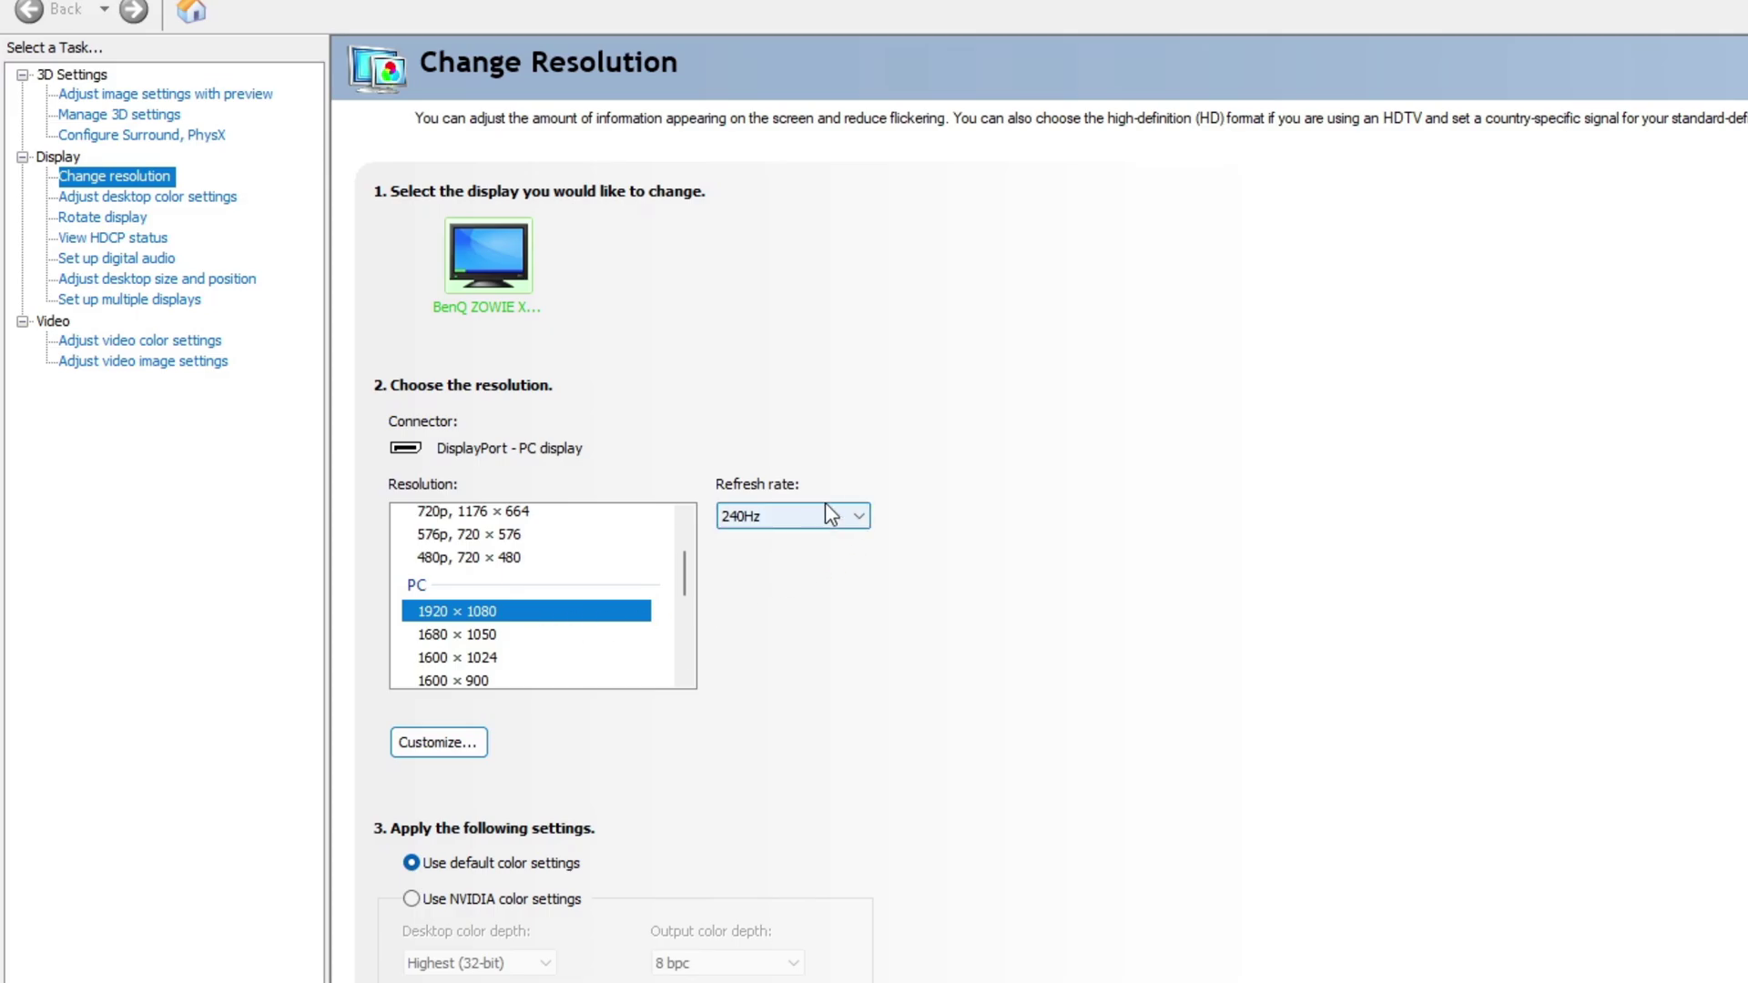
click(458, 748)
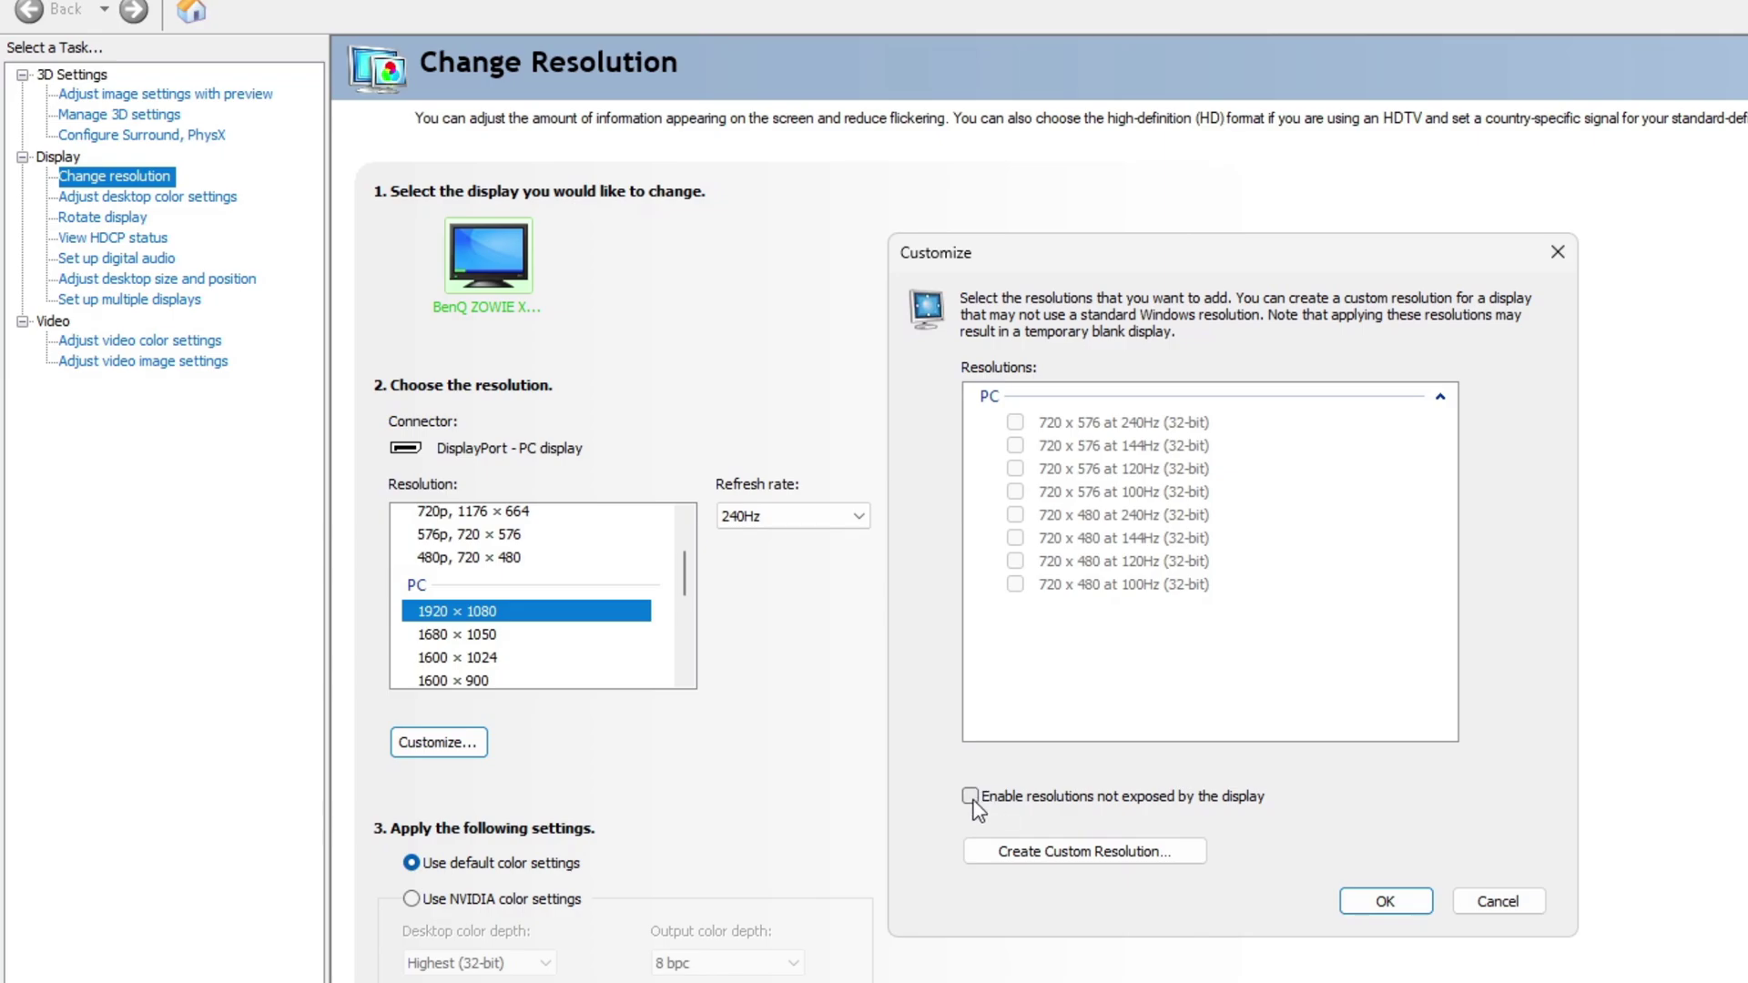
click(1385, 903)
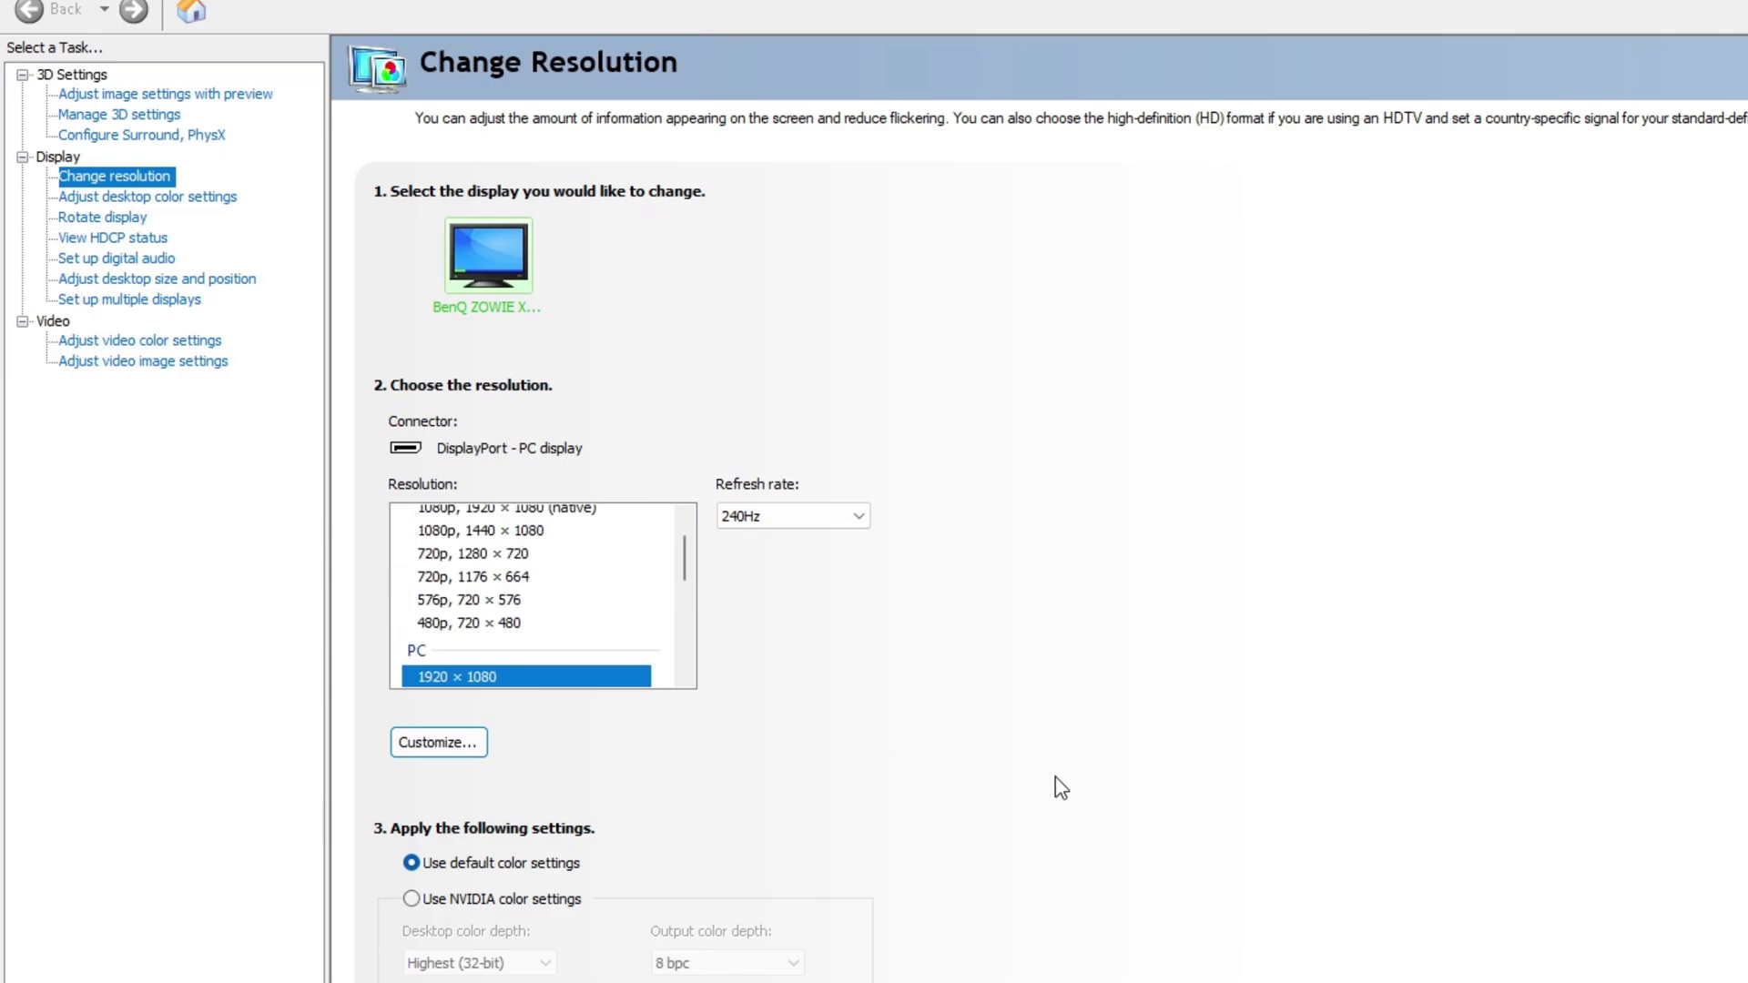
Step: On Adjust desktop size and position, choose No scaling with scaling performed on Display
click(119, 285)
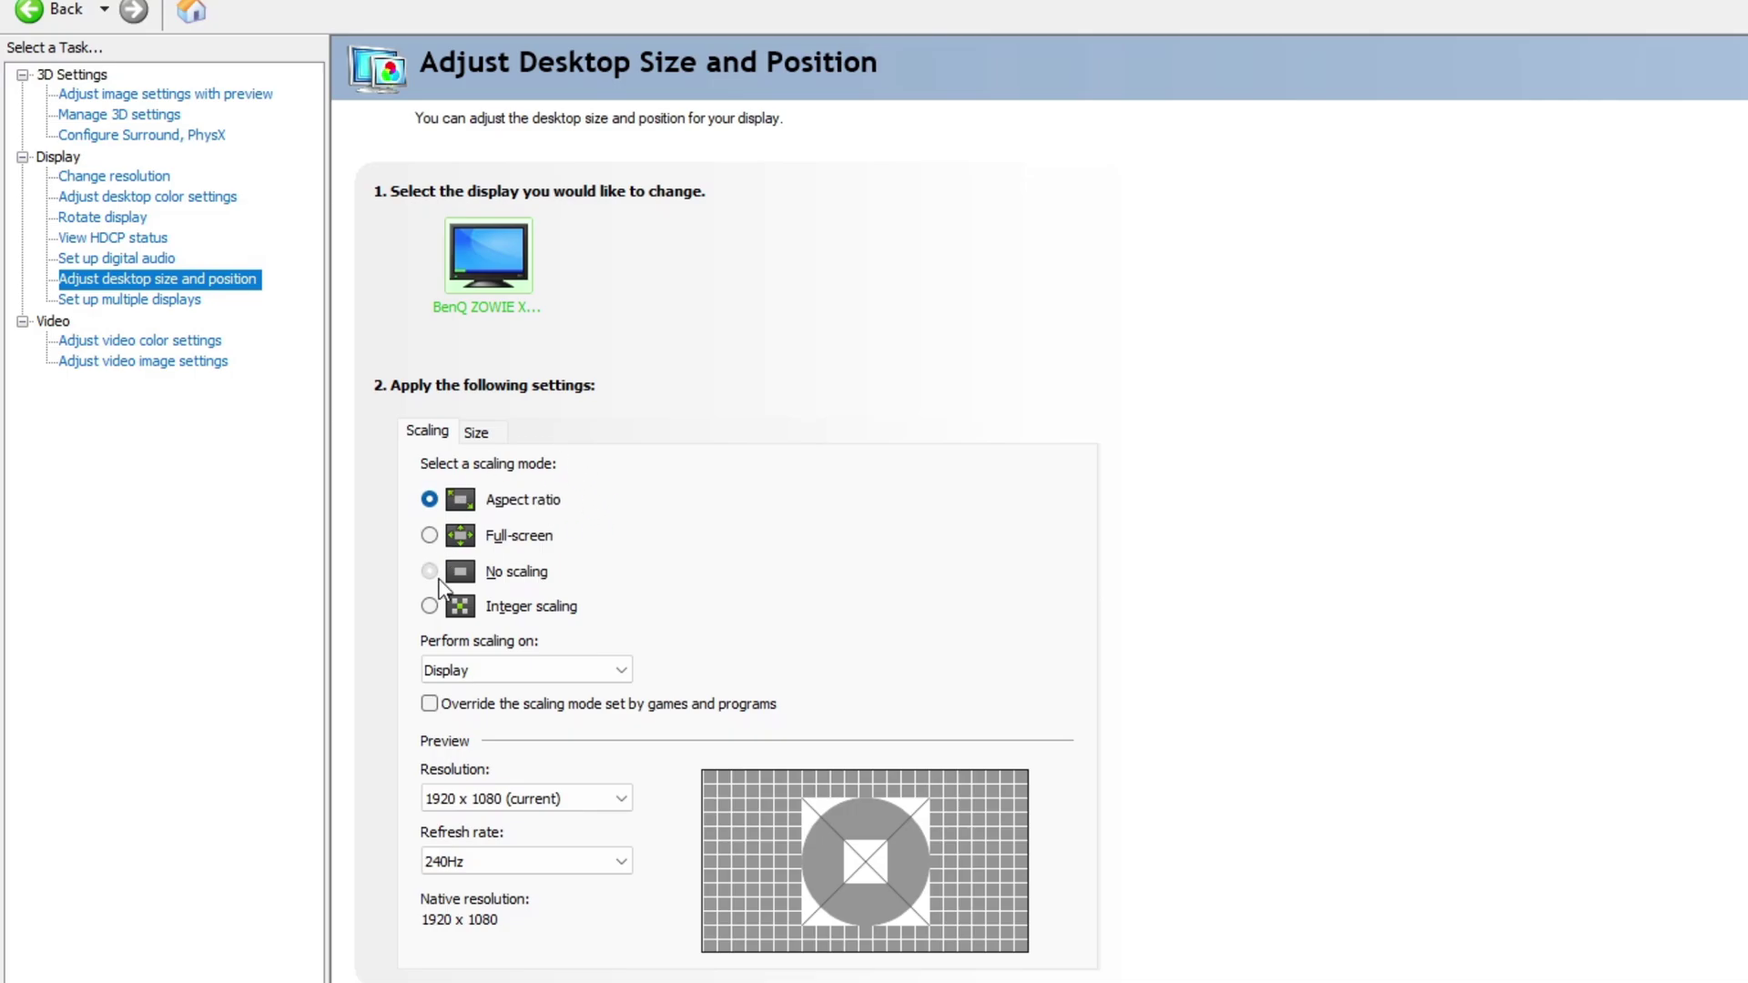
click(431, 573)
click(557, 670)
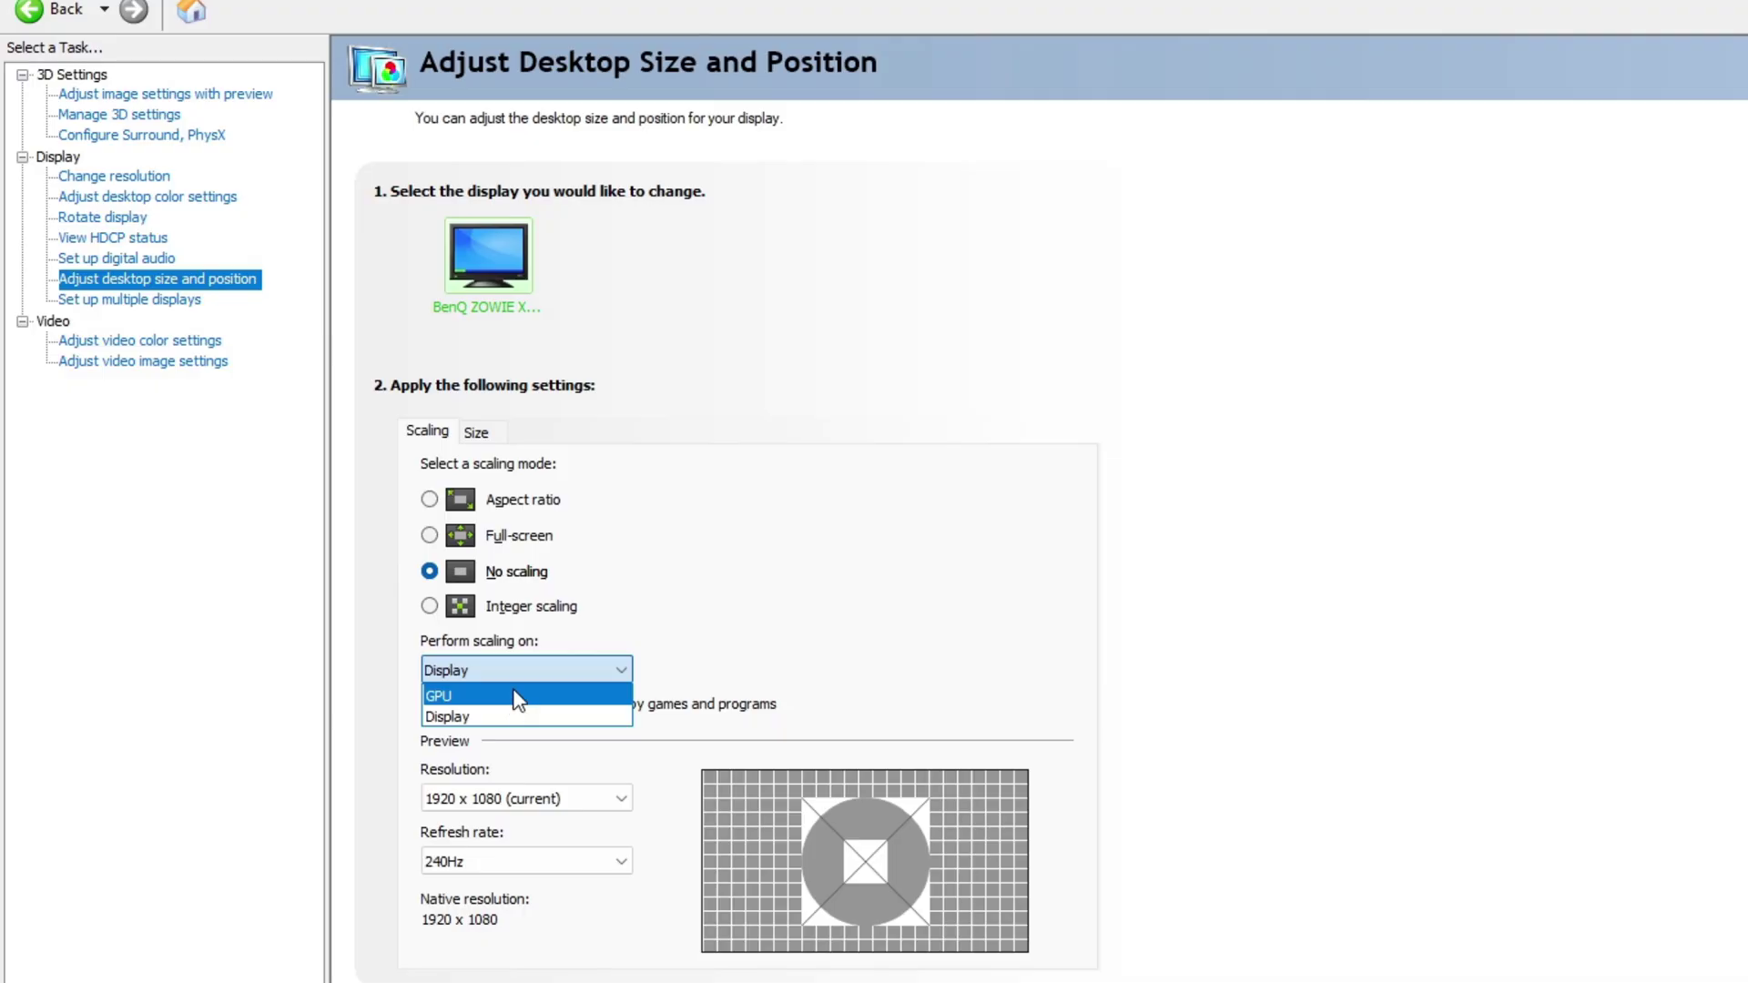
click(547, 717)
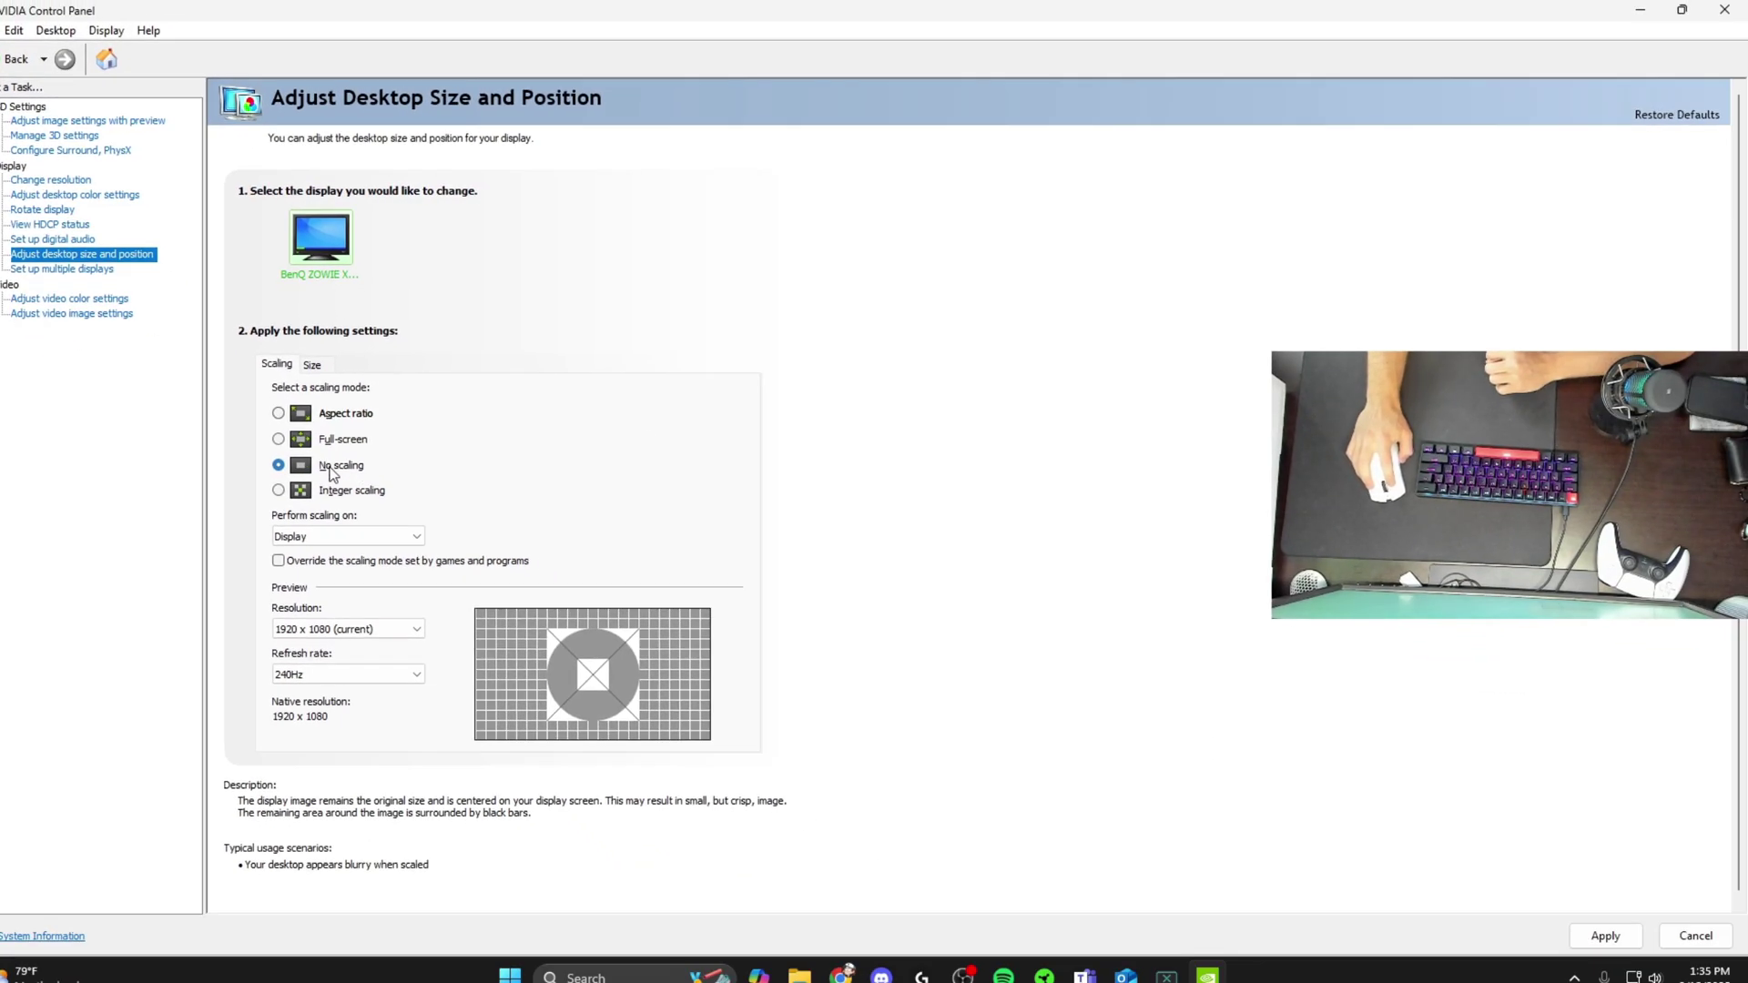
Step: Apply and keep the No scaling change, then close NVIDIA Control Panel
click(1606, 936)
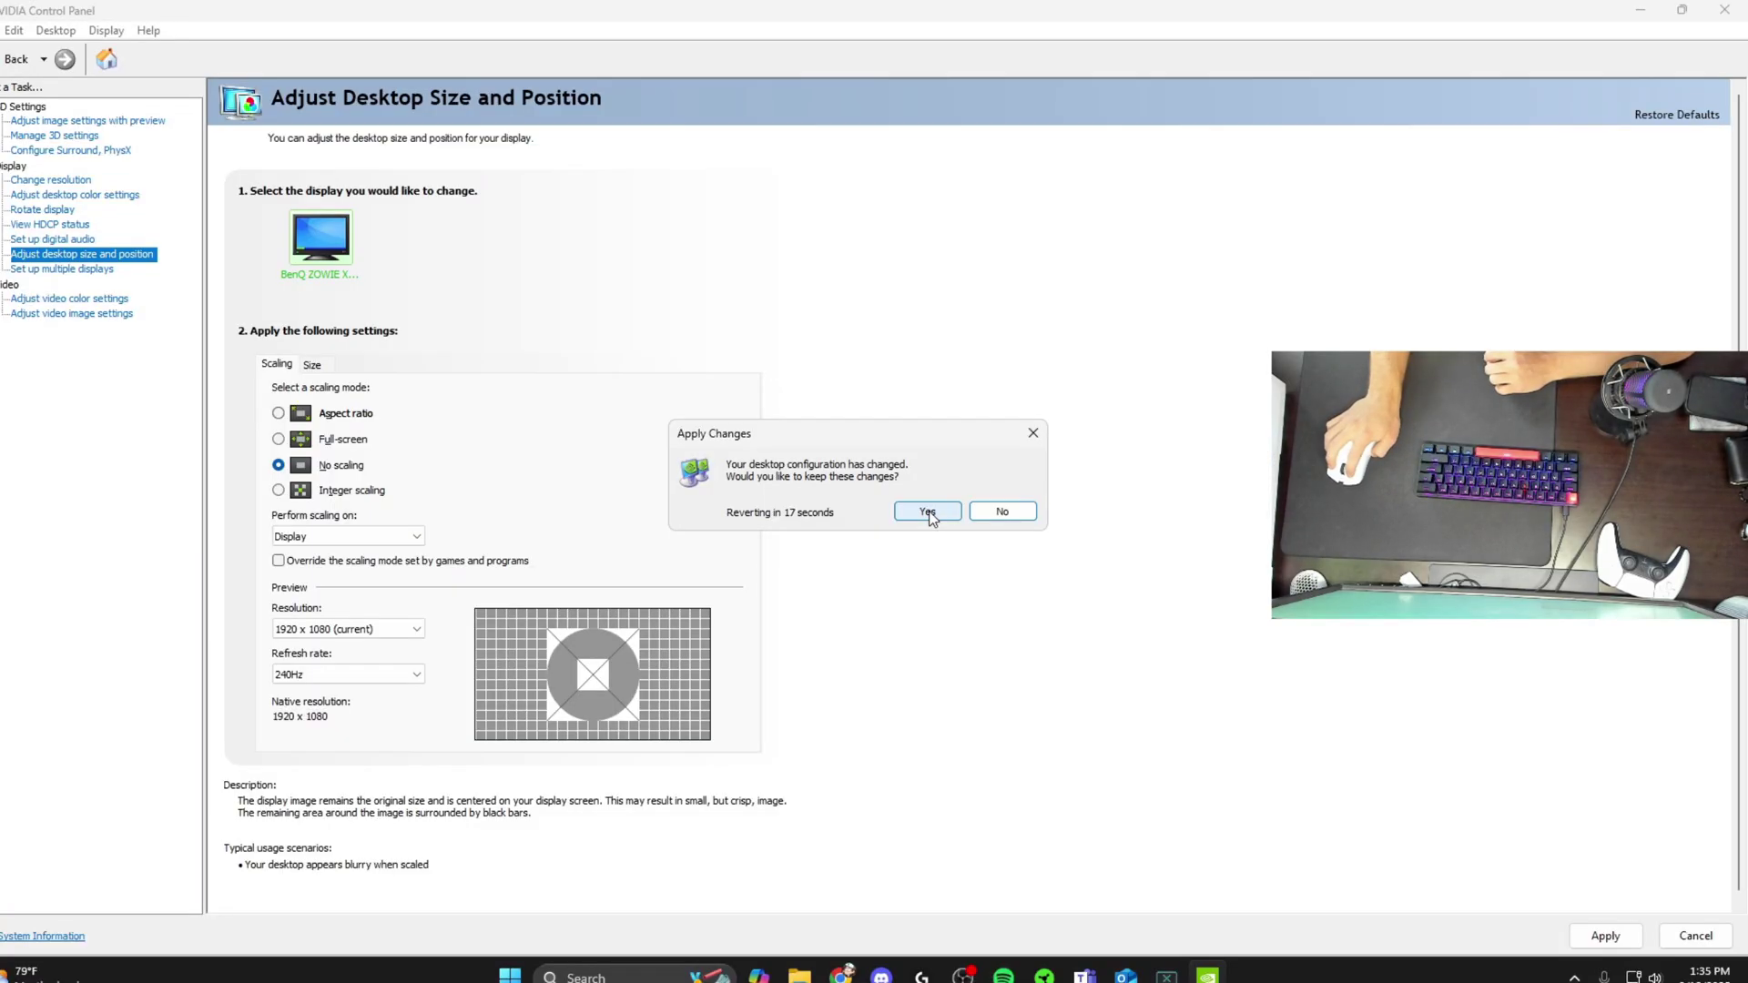
click(927, 511)
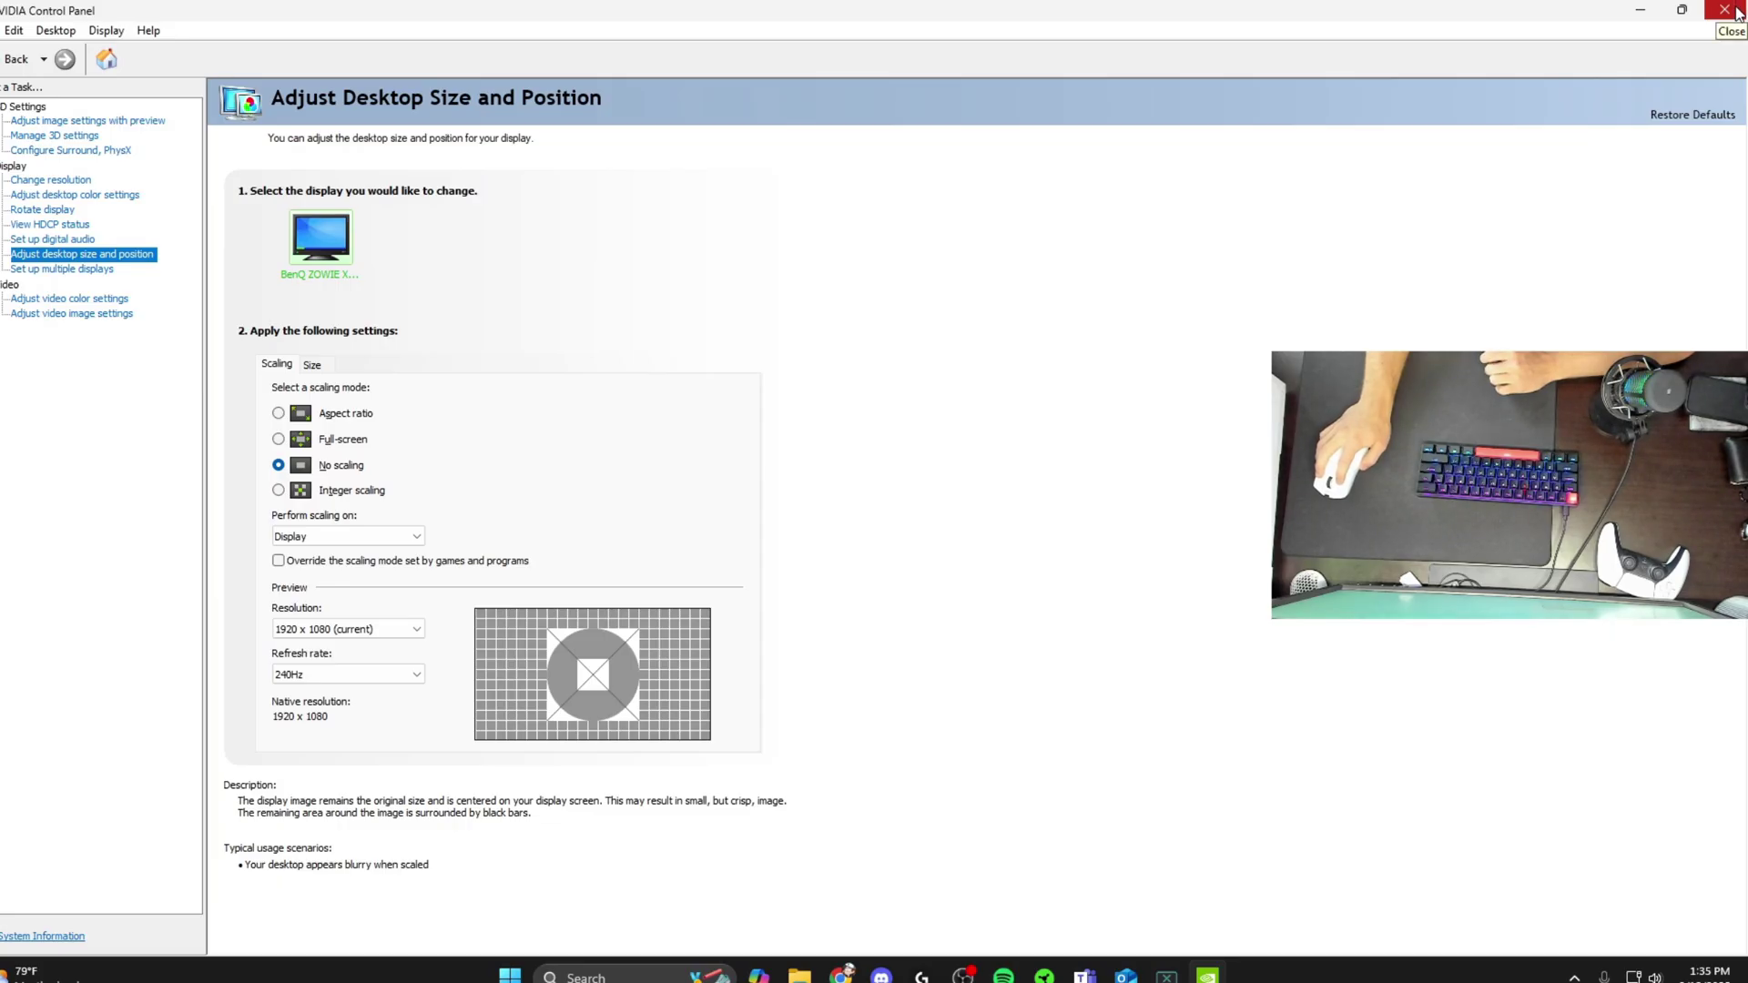
click(1726, 10)
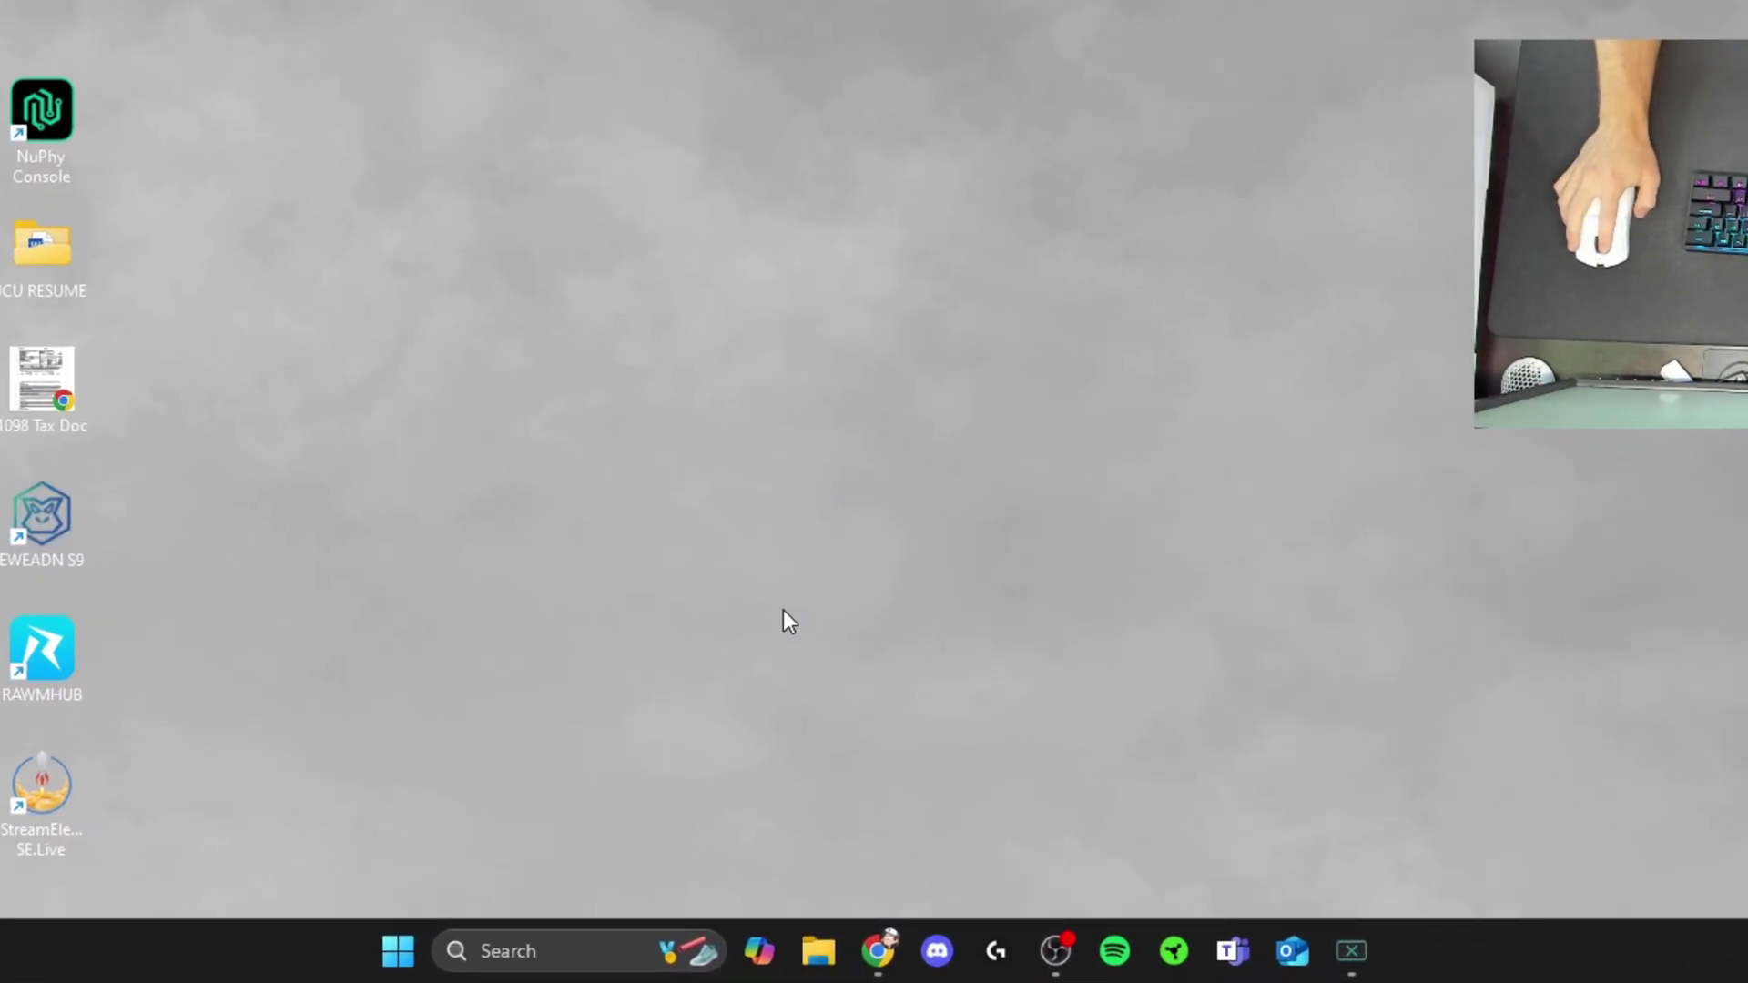
Step: Search Windows for %temp% to open the AppData\Local\Temp folder in File Explorer
click(543, 951)
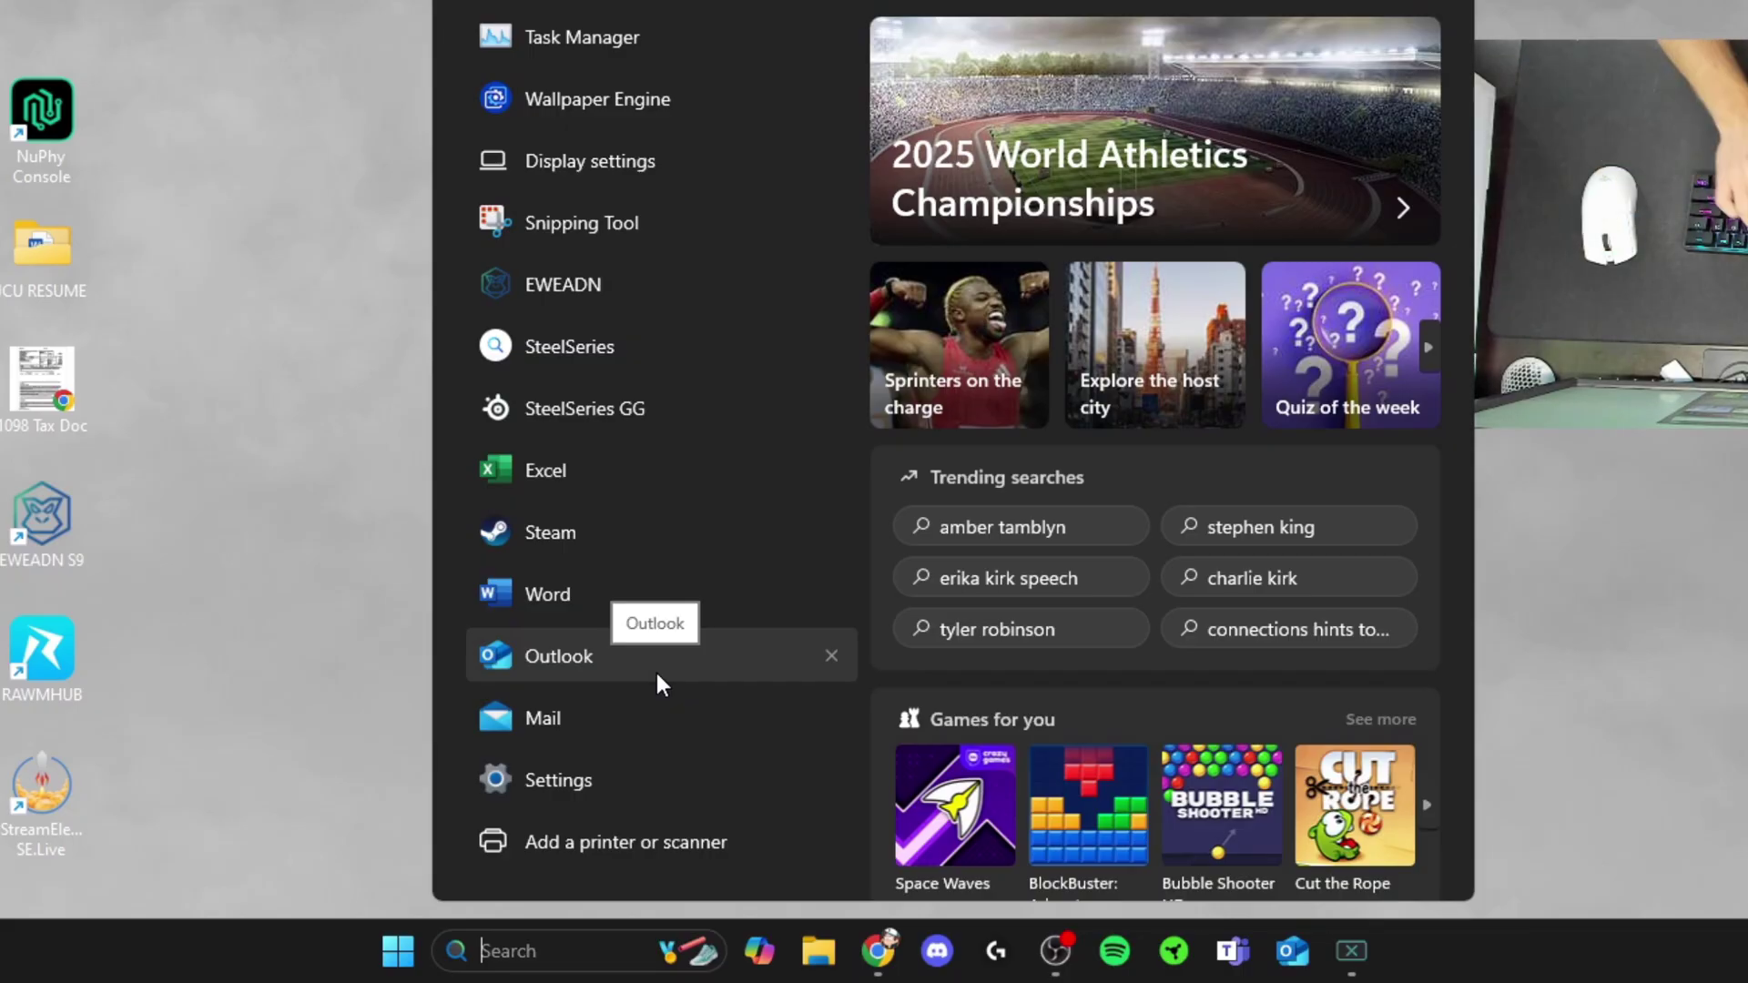
text(%appdata%)
key(ctrl+a)
text(%te)
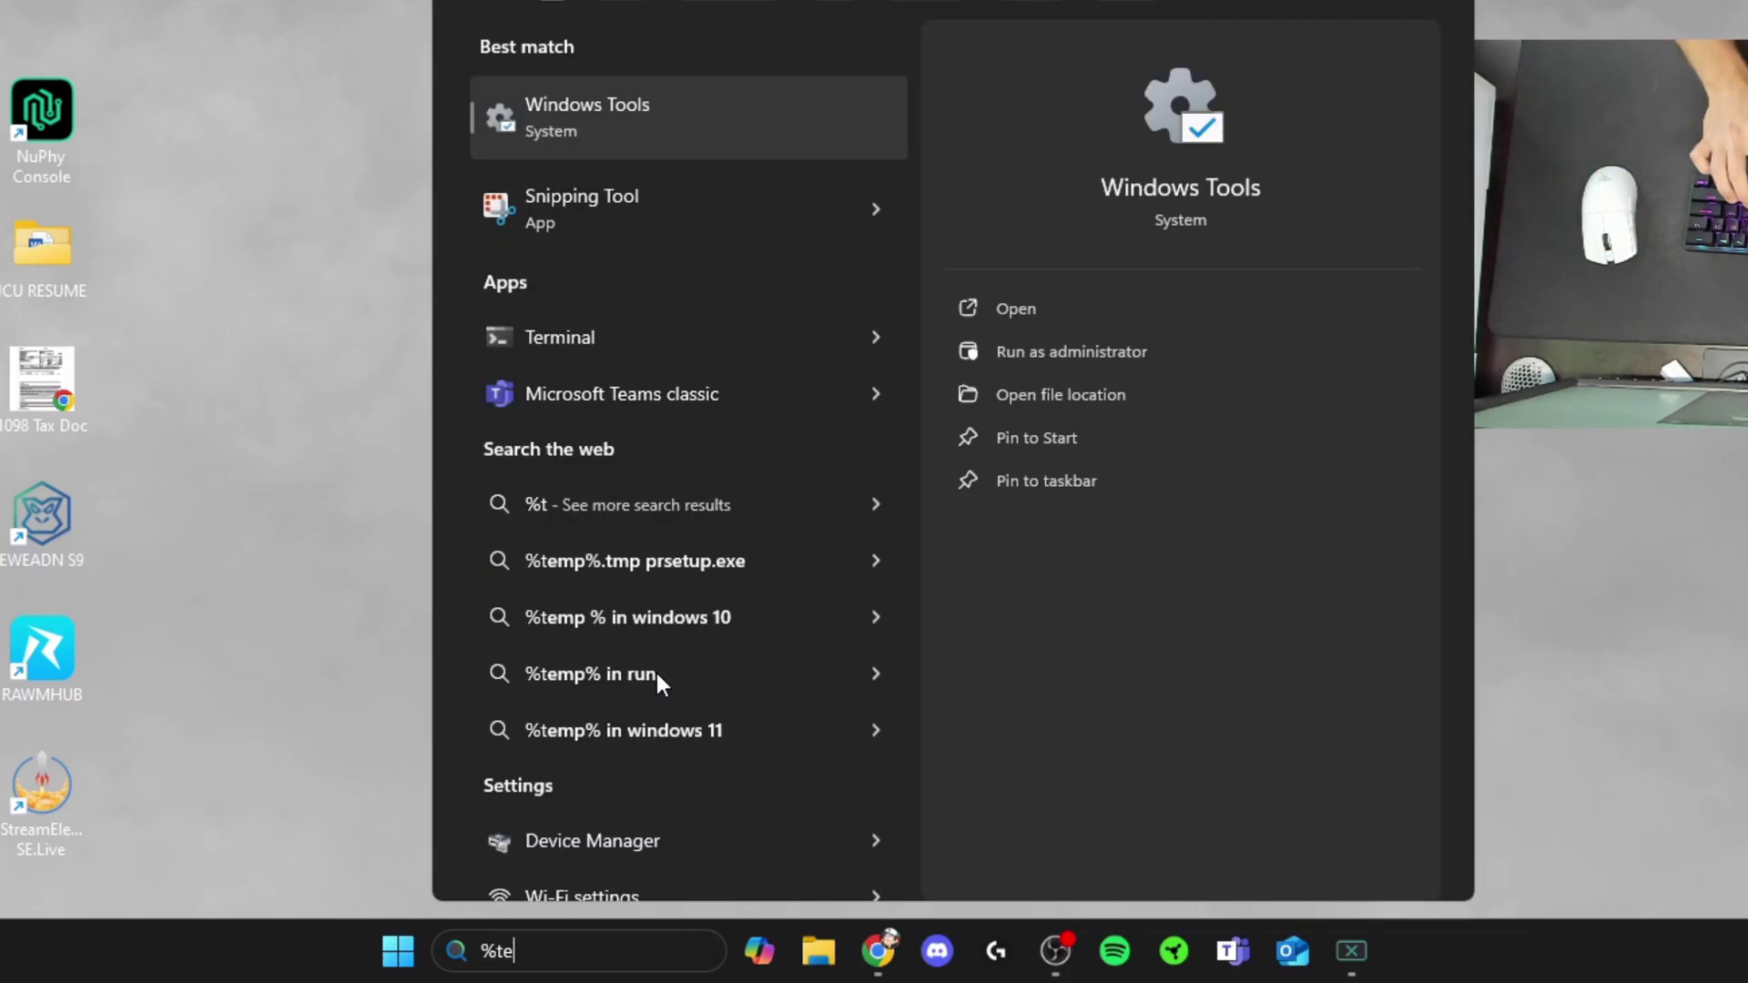
text(mp%)
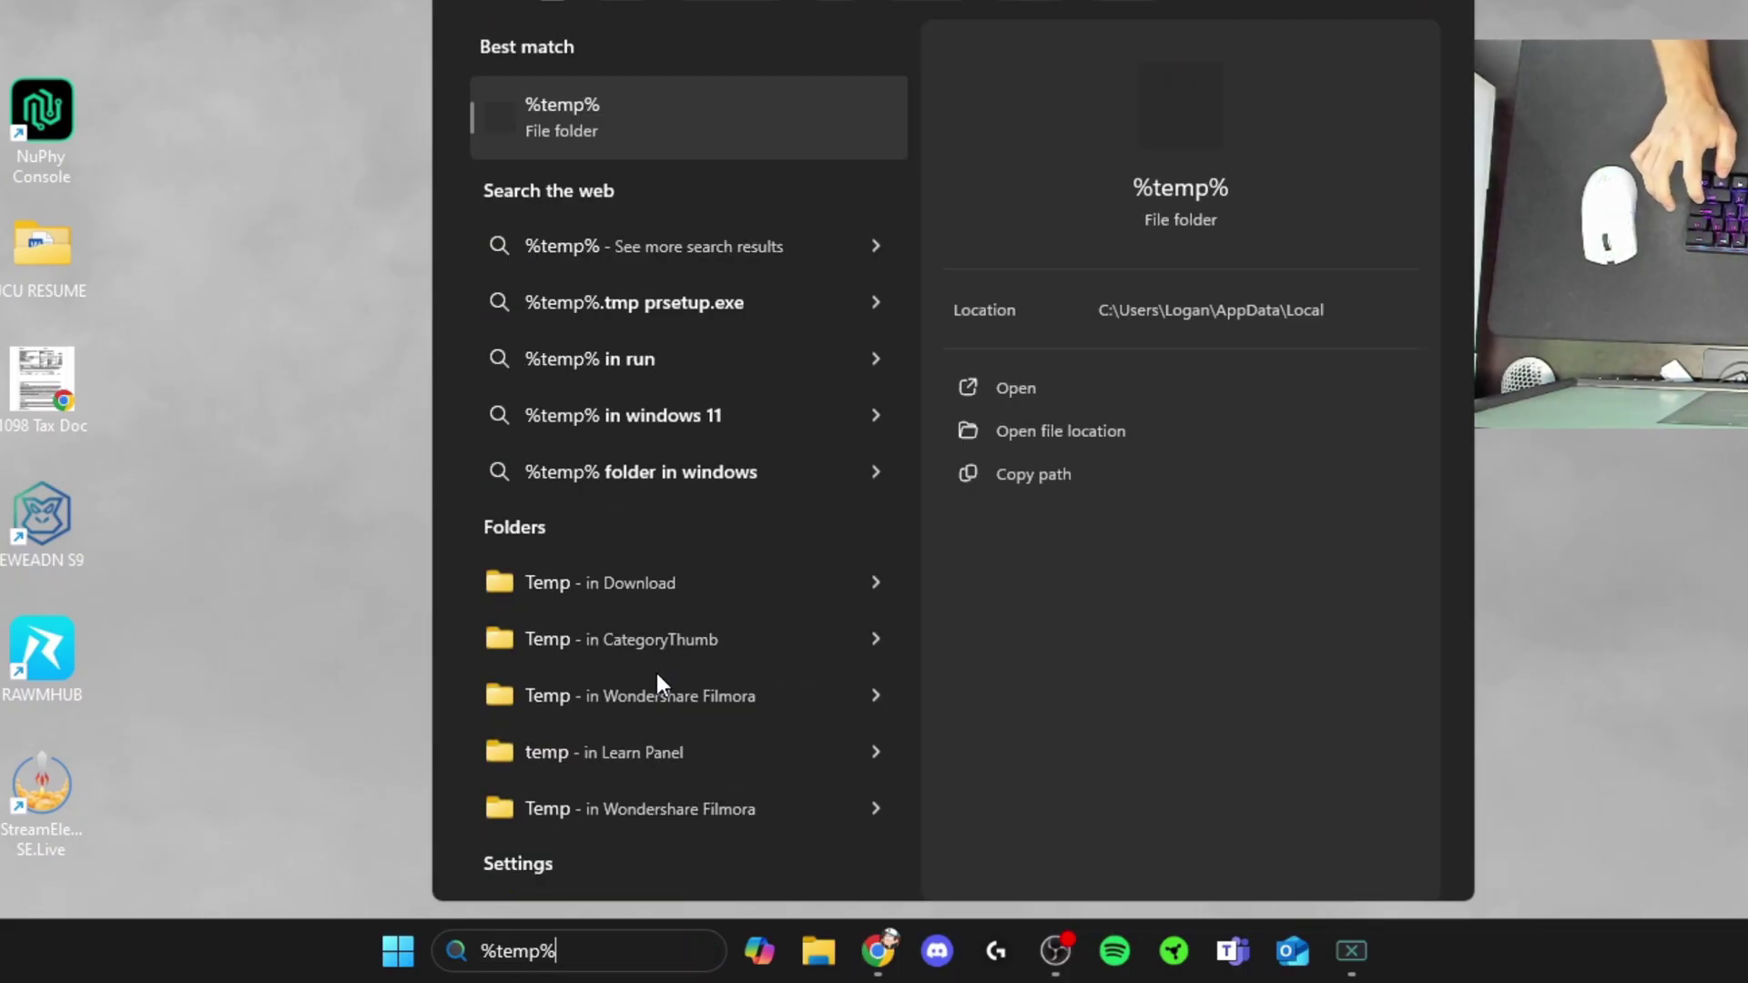
key(Return)
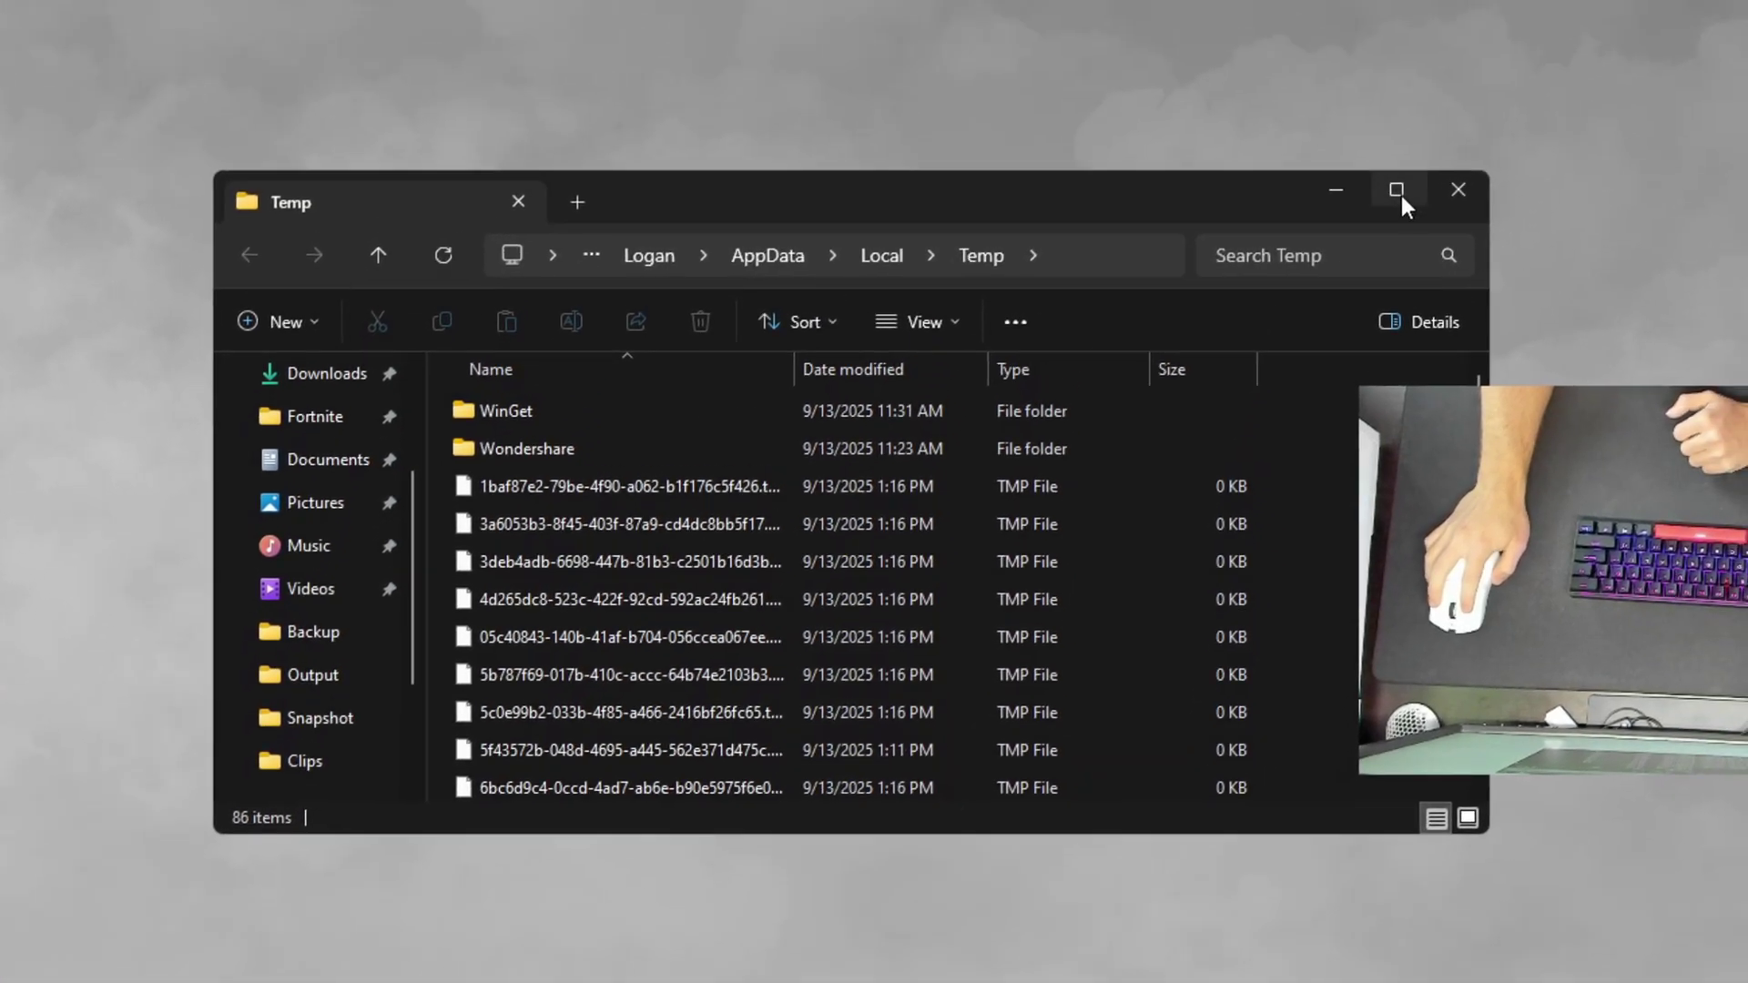
Step: Maximize File Explorer and navigate to AppData\Local\FortniteGame\Saved\Config\WindowsClient
click(1397, 191)
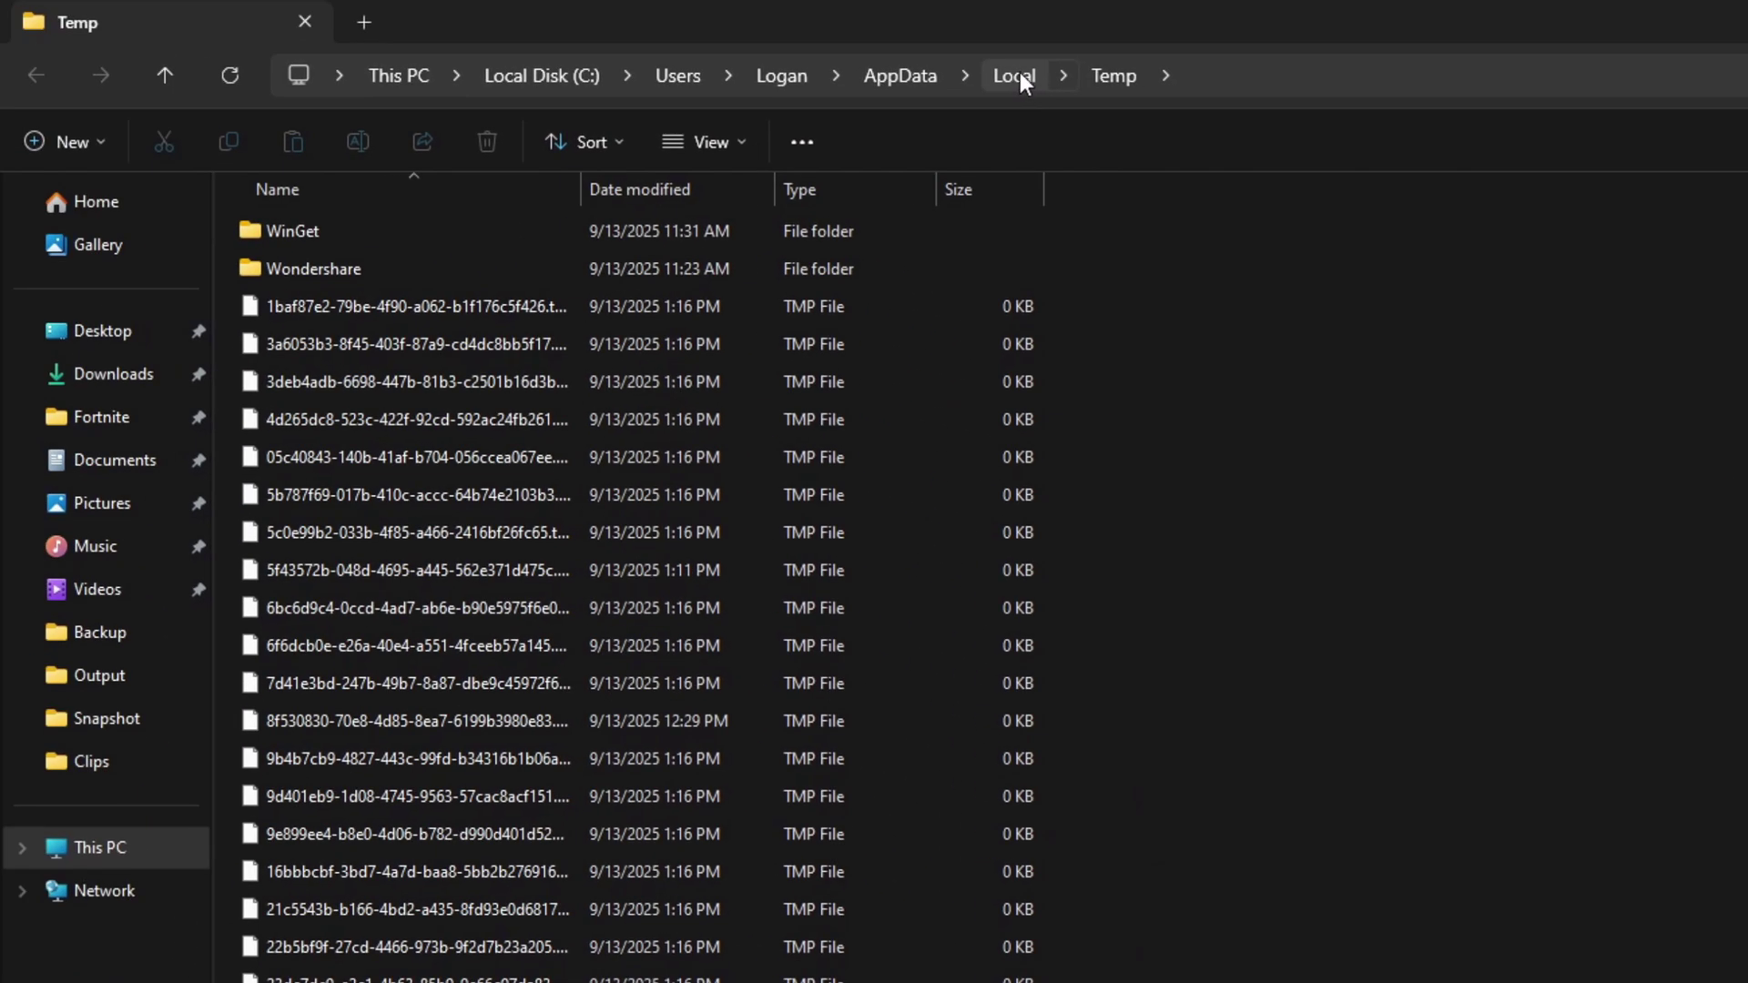
click(1018, 73)
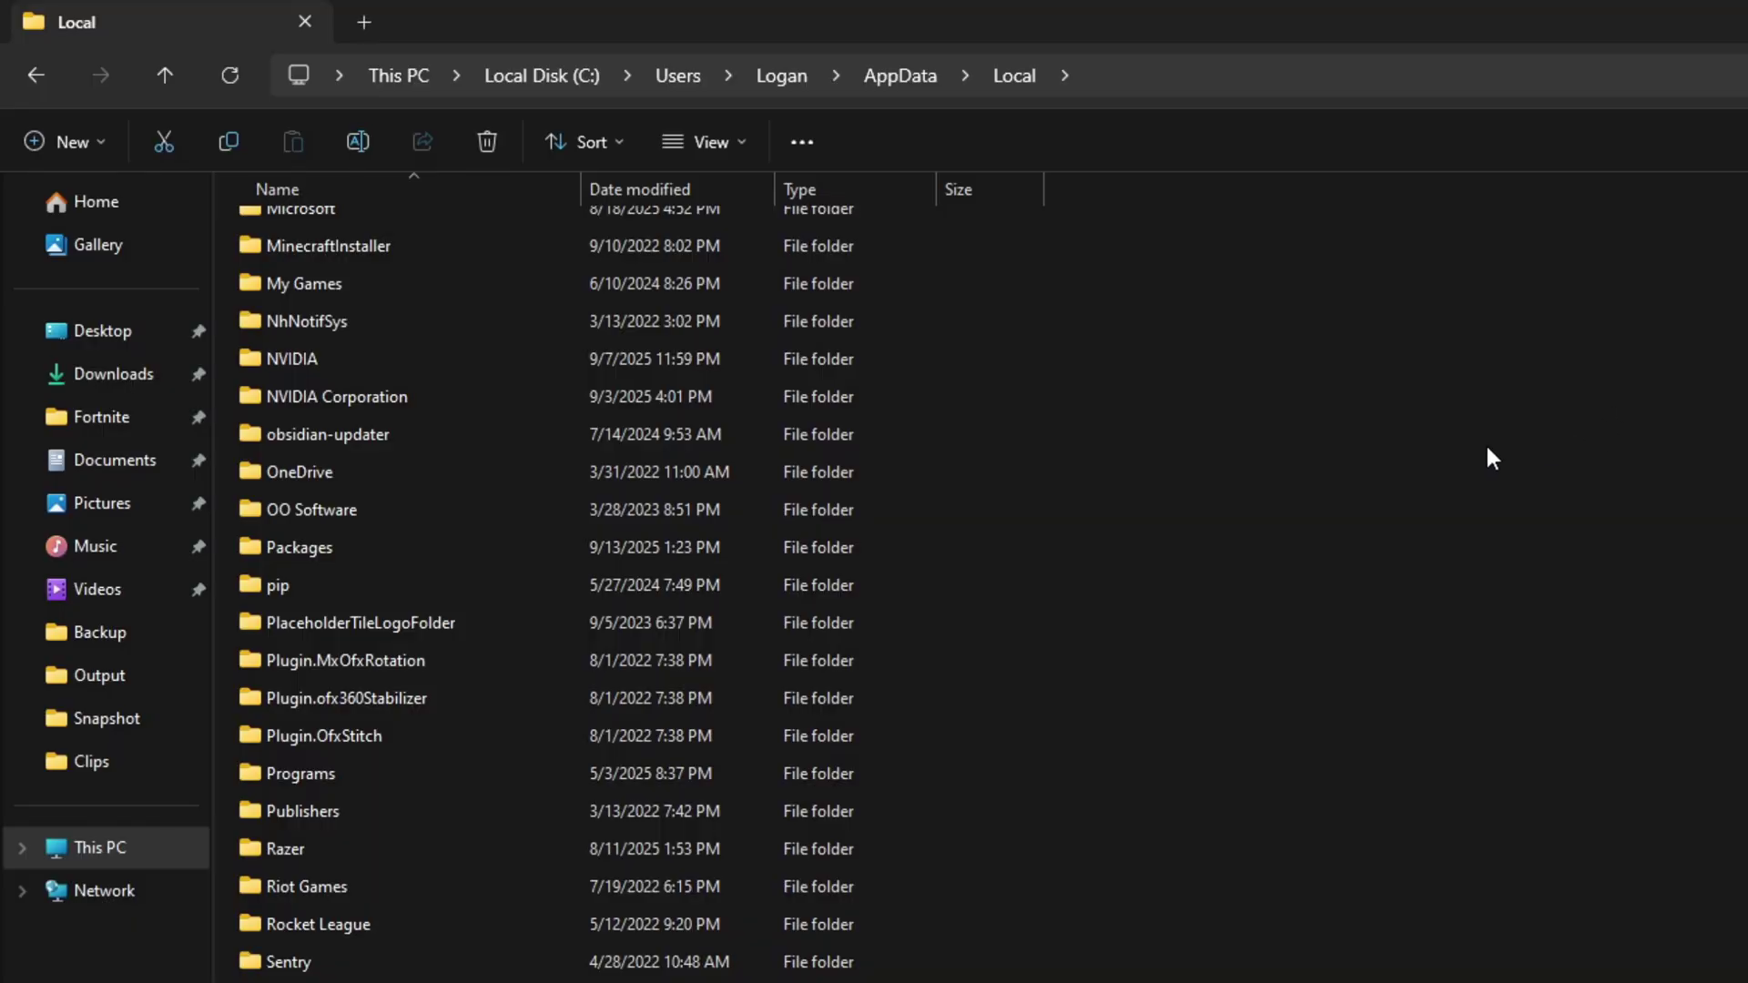
key(Home)
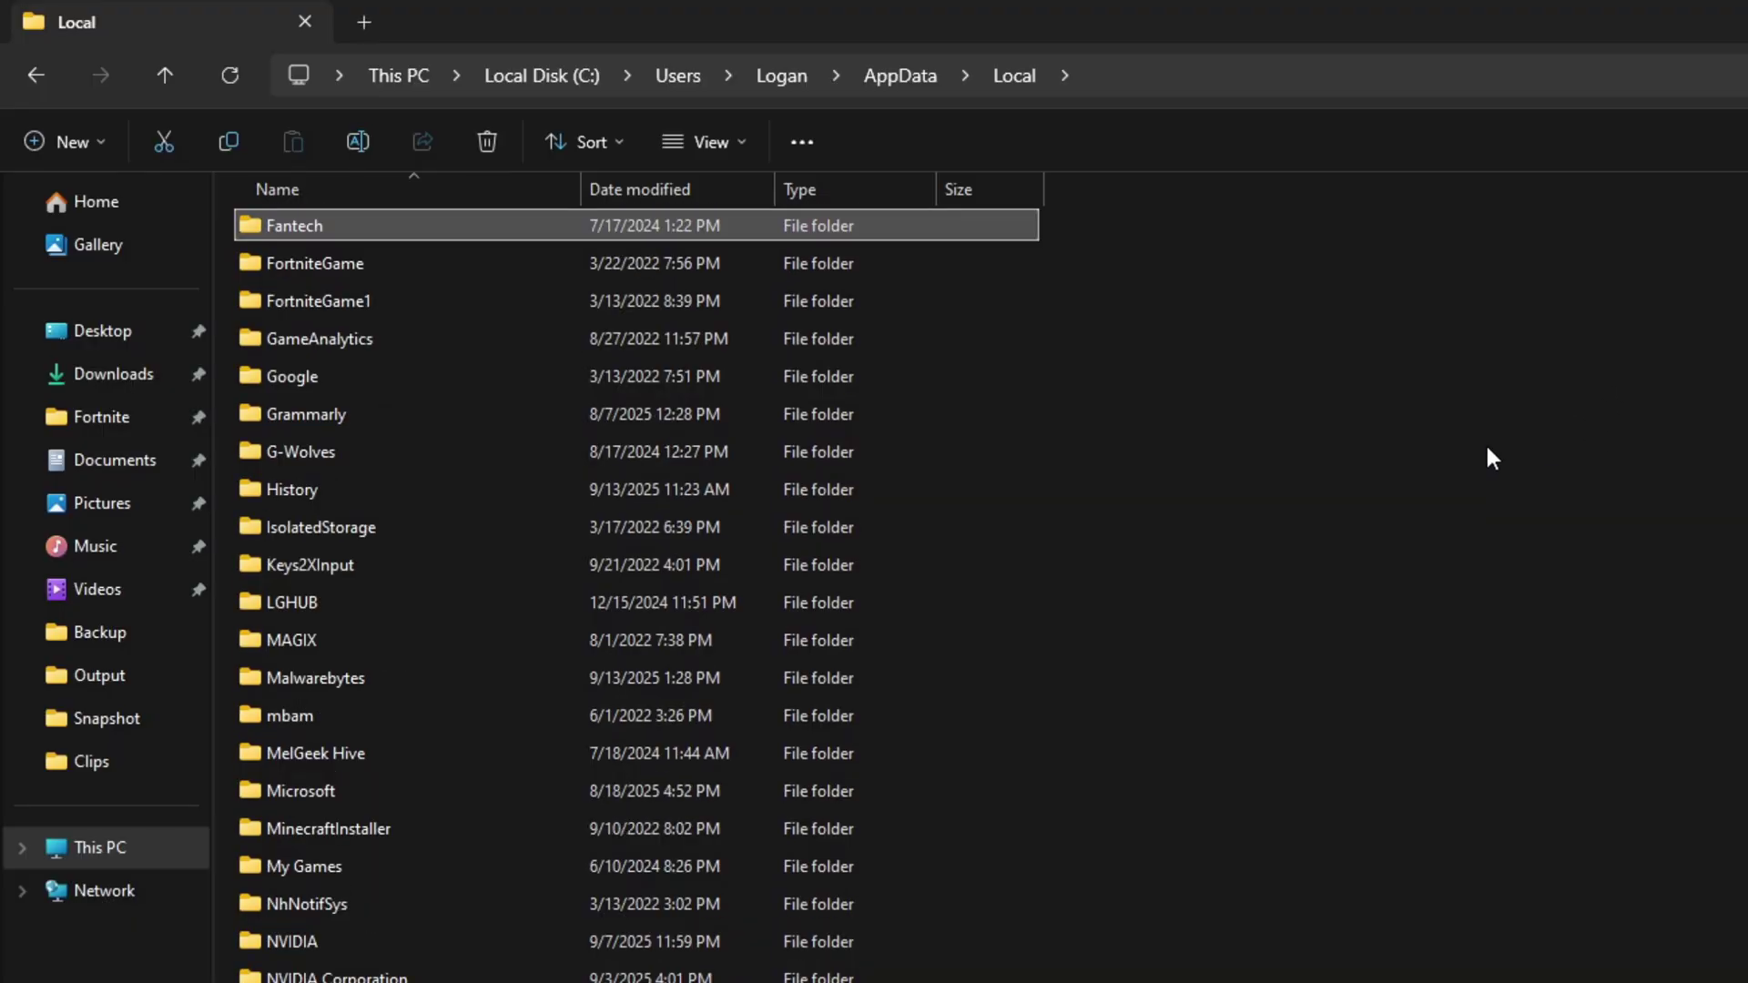
double_click(363, 263)
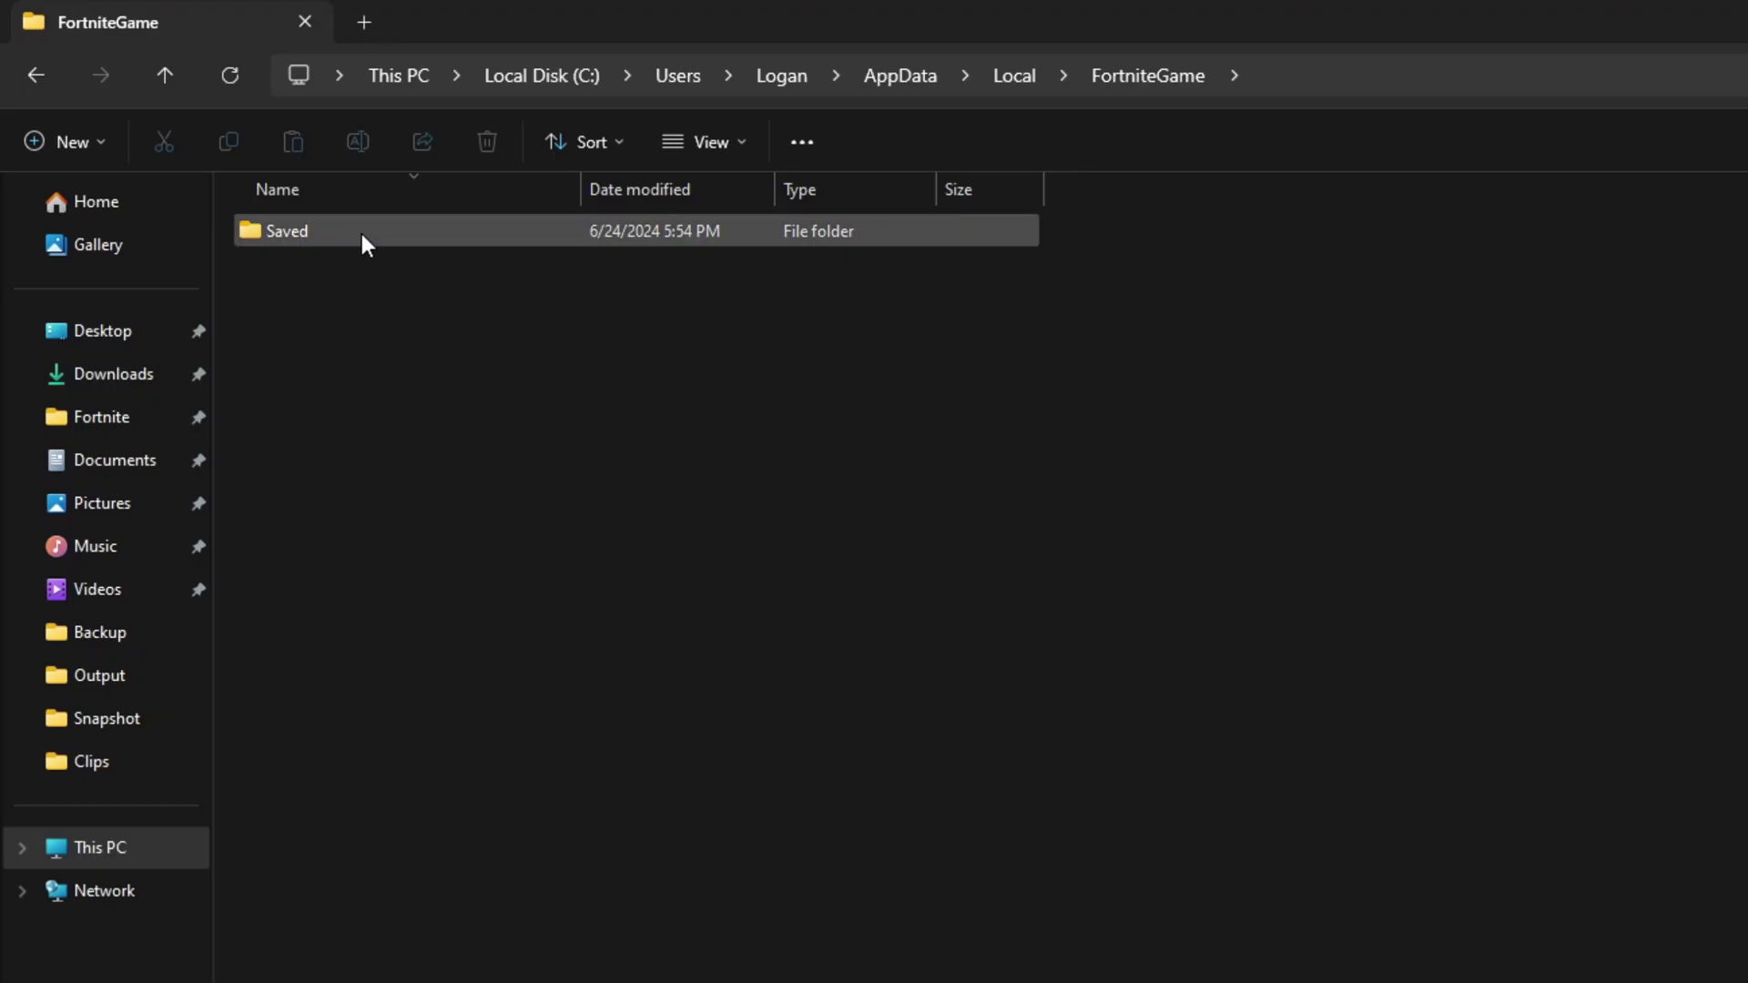
double_click(359, 230)
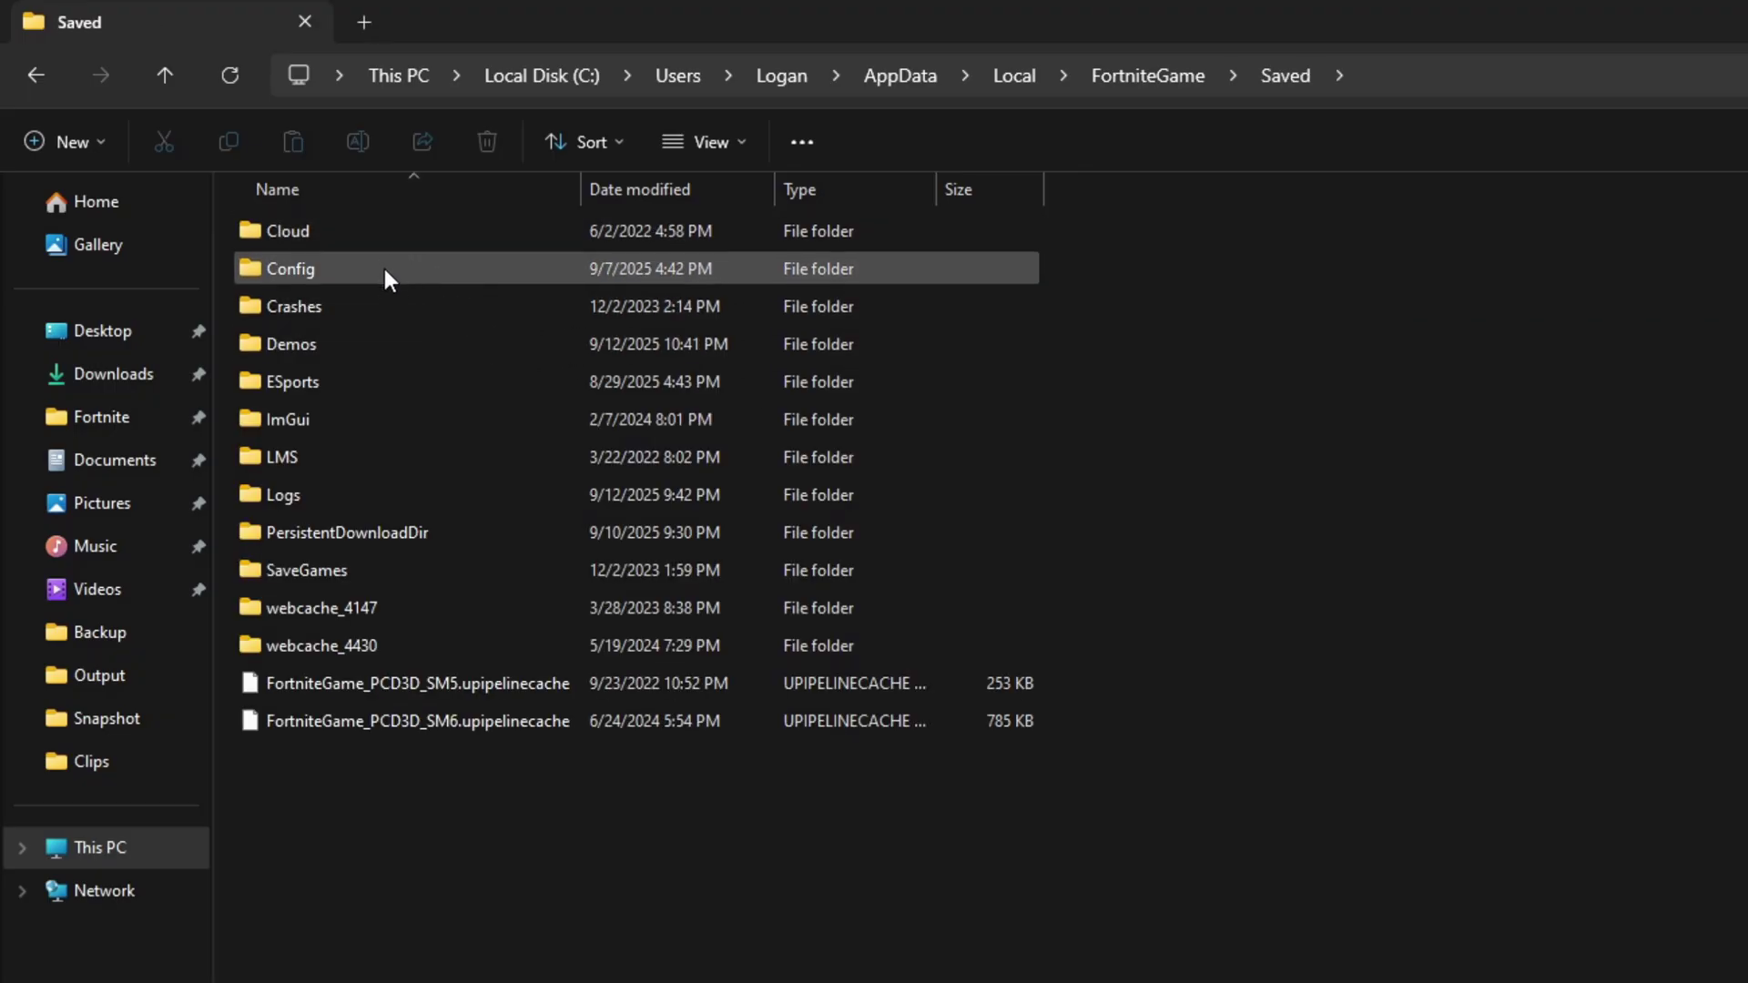
double_click(384, 266)
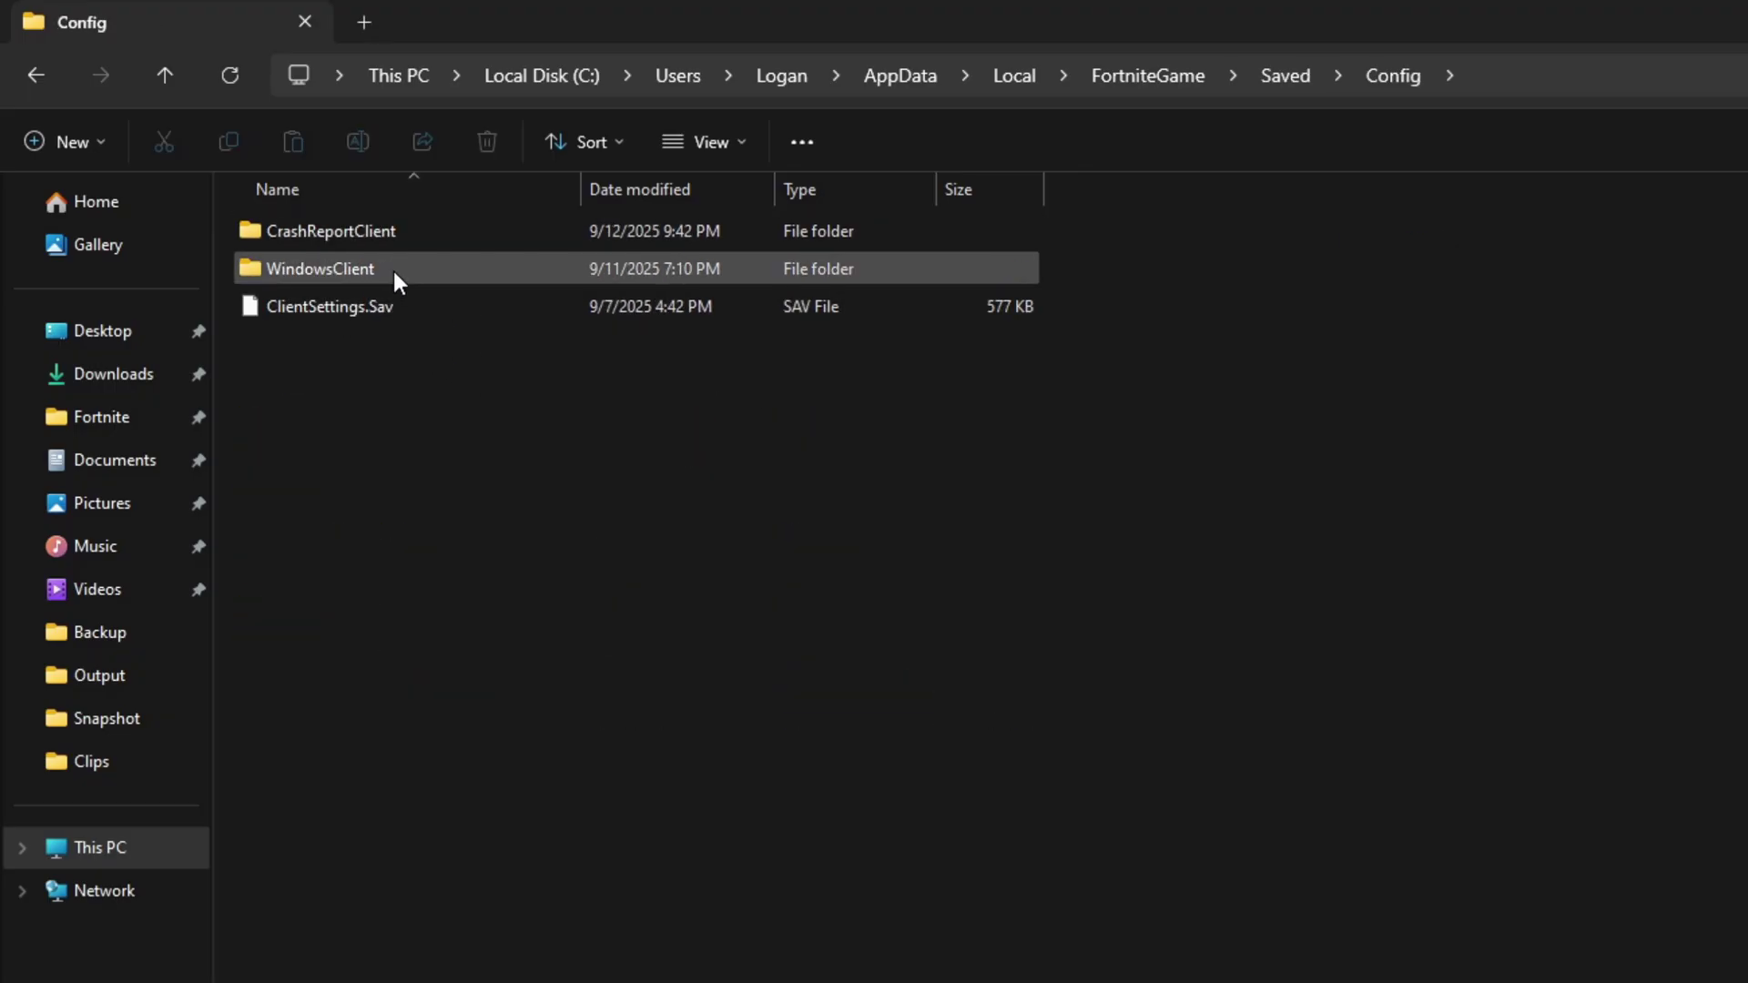
double_click(394, 267)
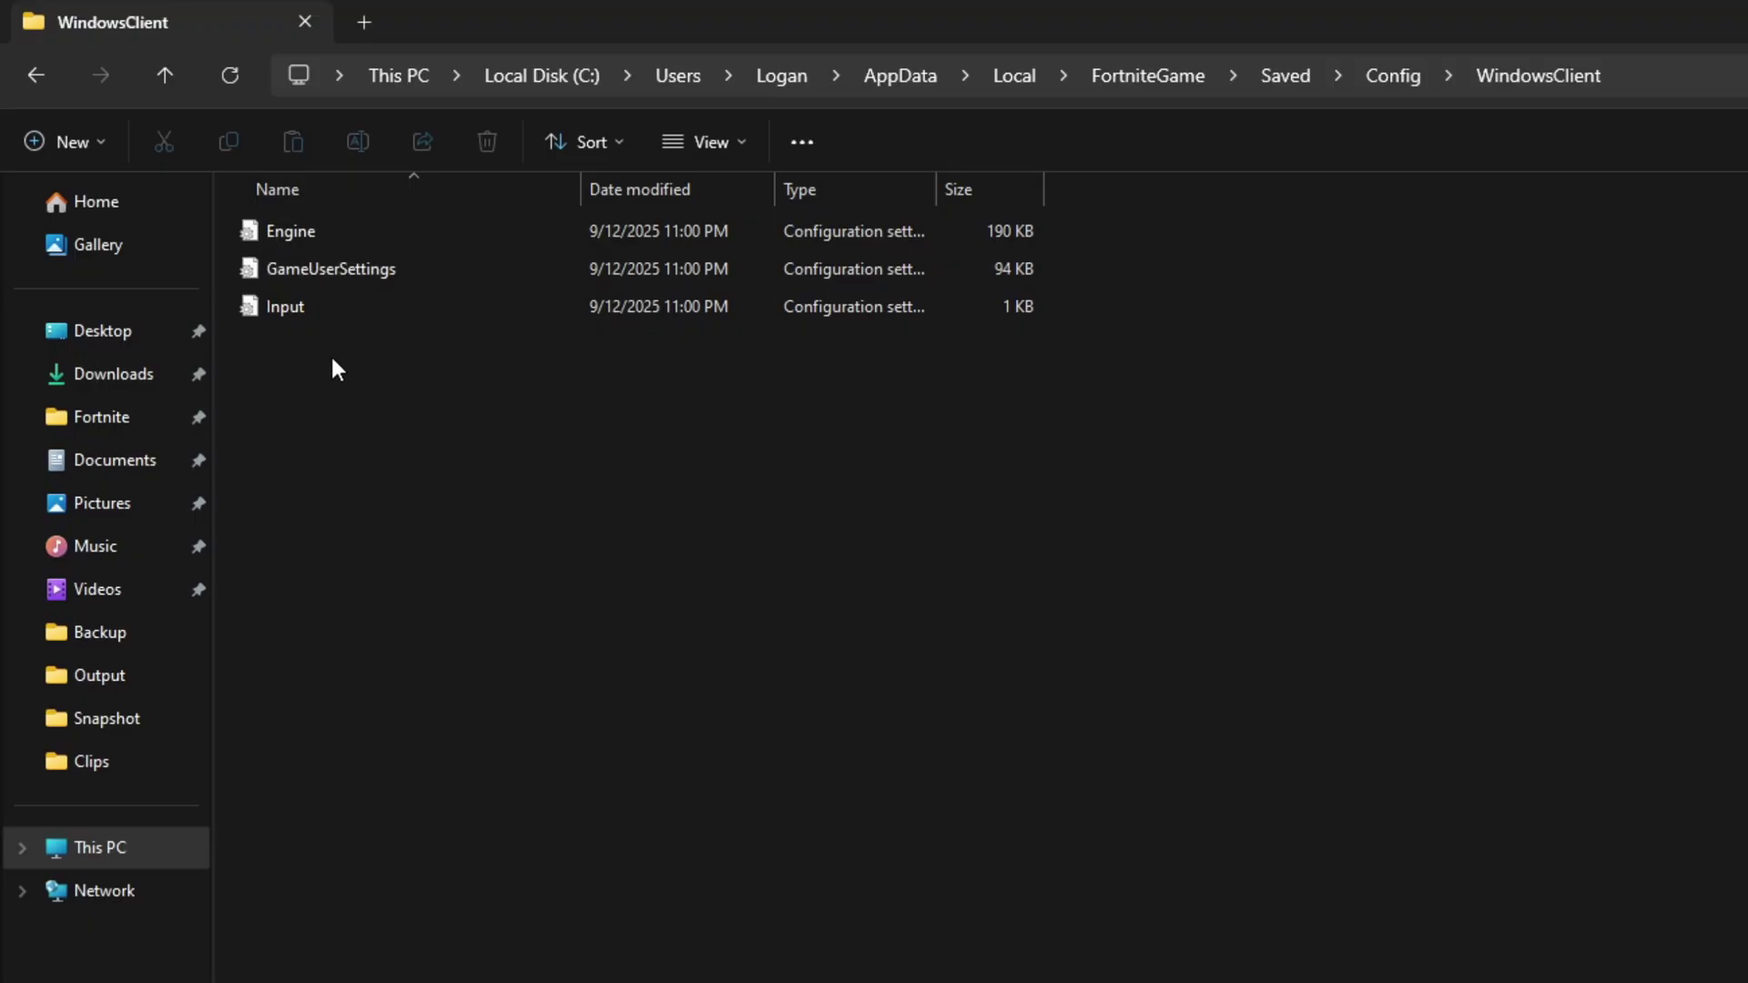
Step: Check in GameUserSettings' Properties that Read-only is unticked
click(415, 264)
right_click(453, 269)
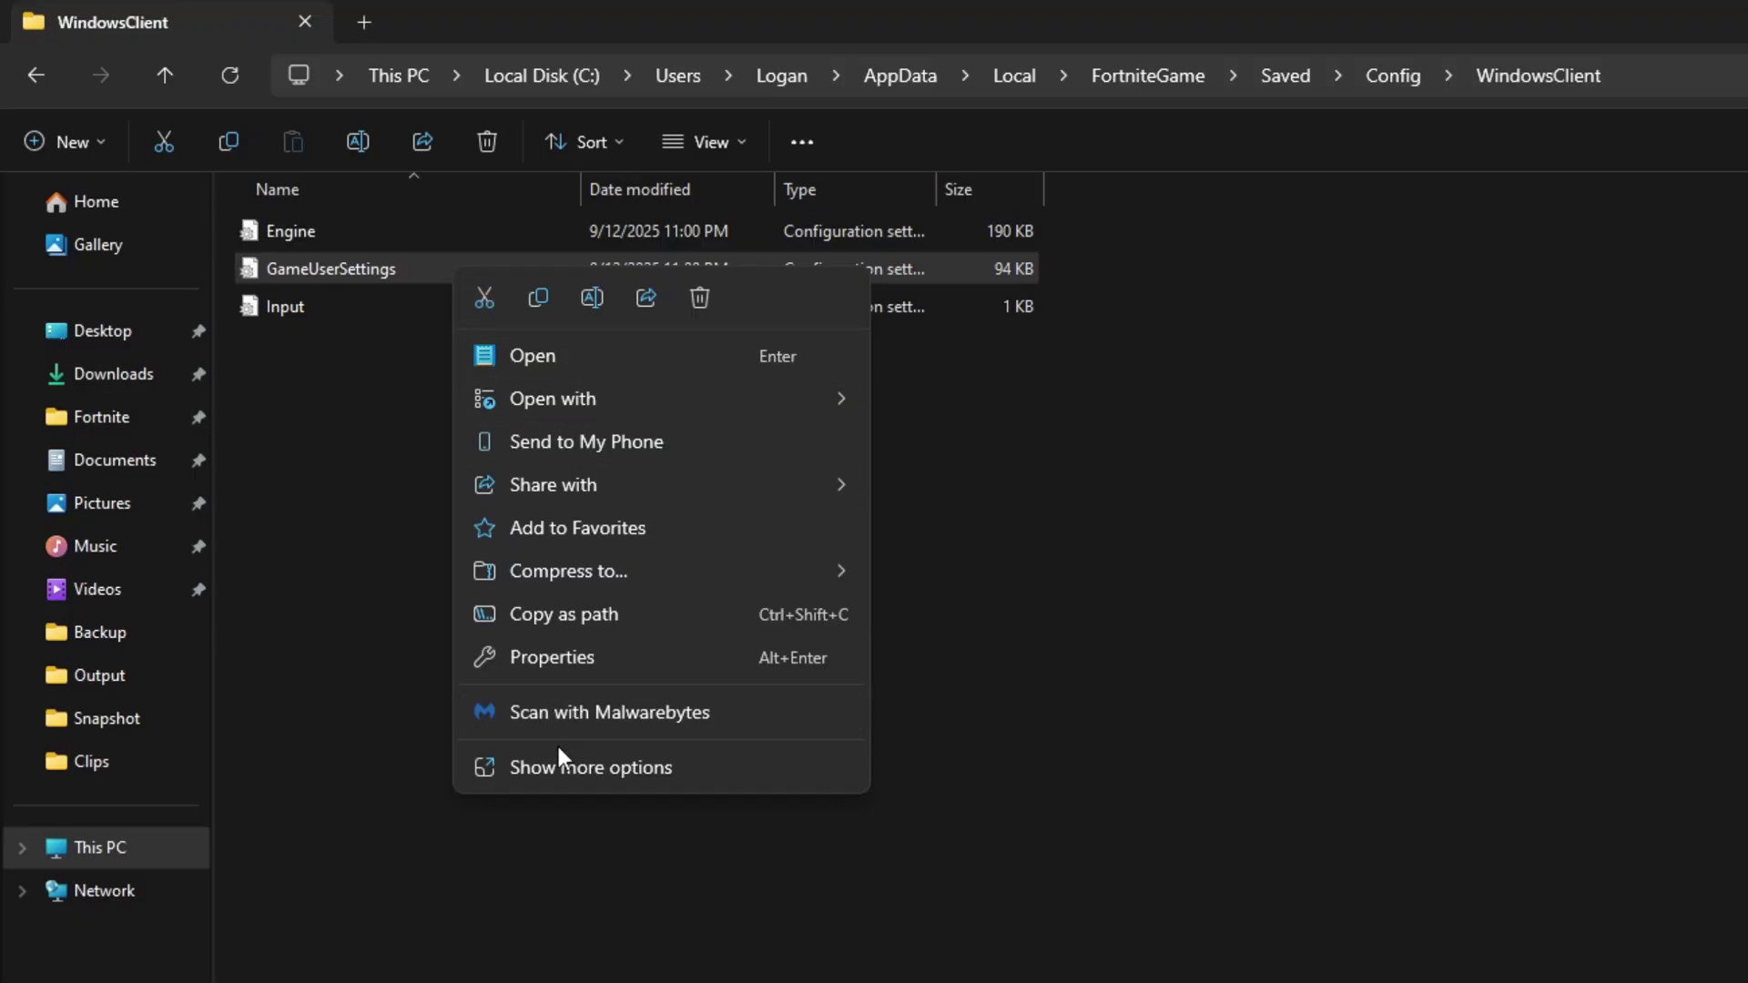
click(554, 656)
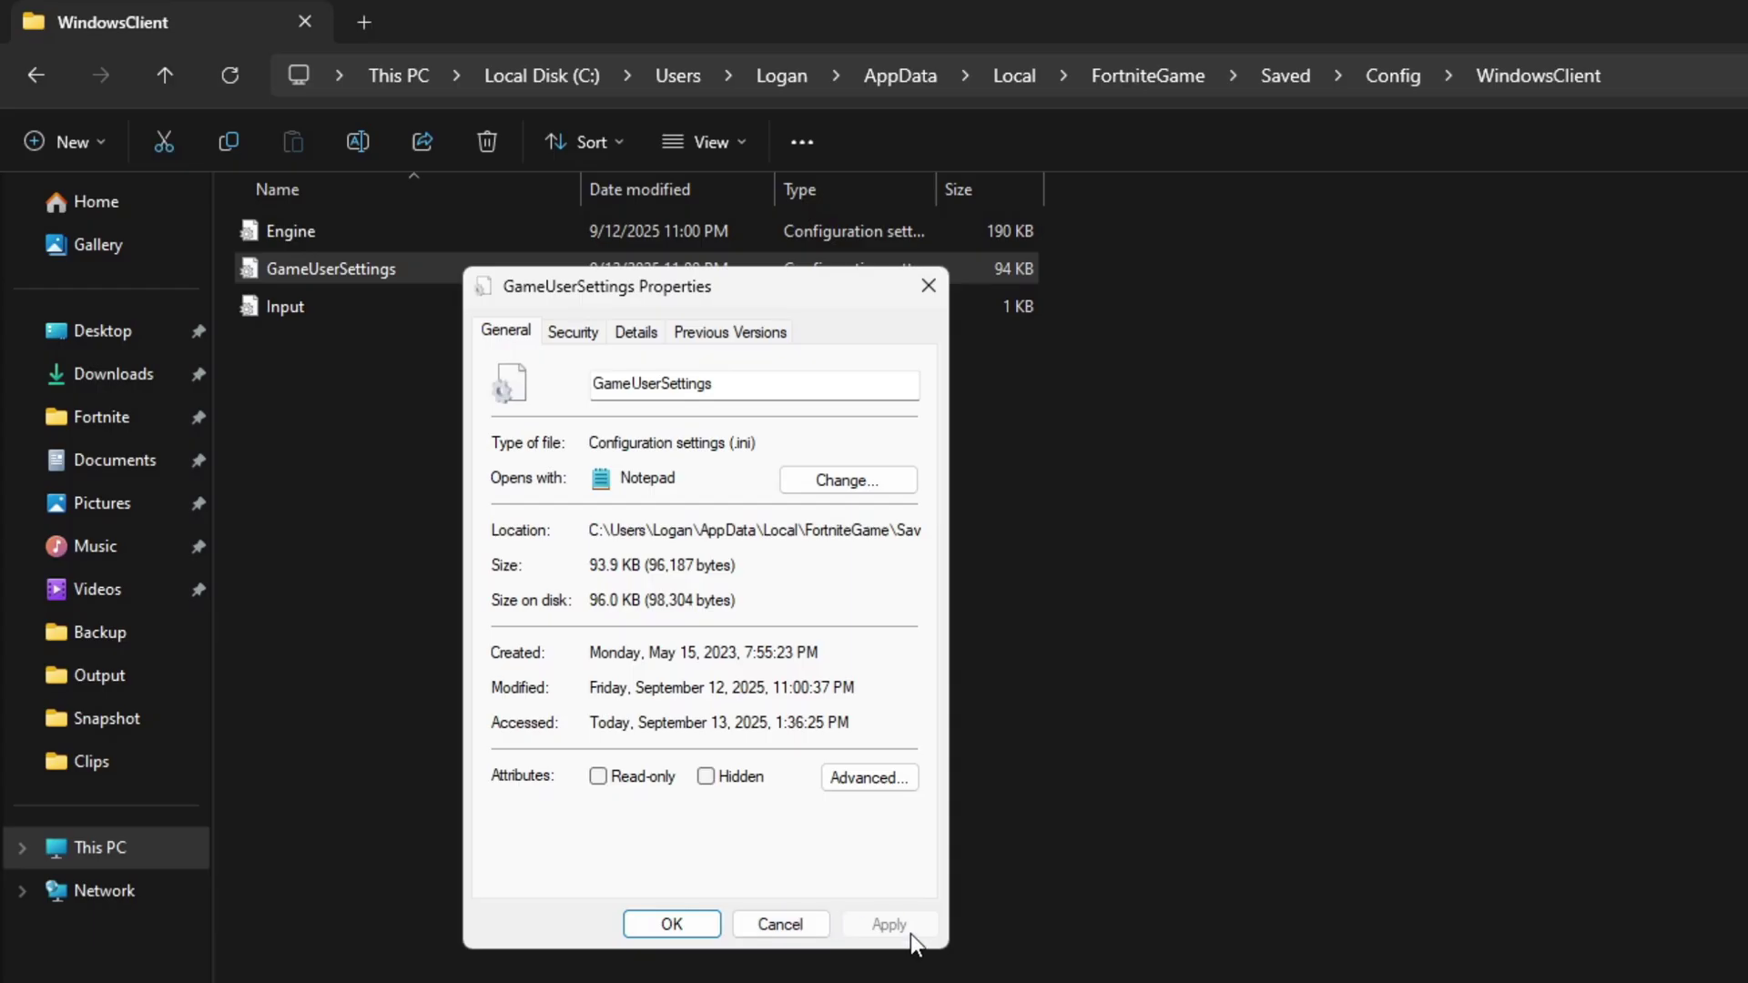
click(683, 922)
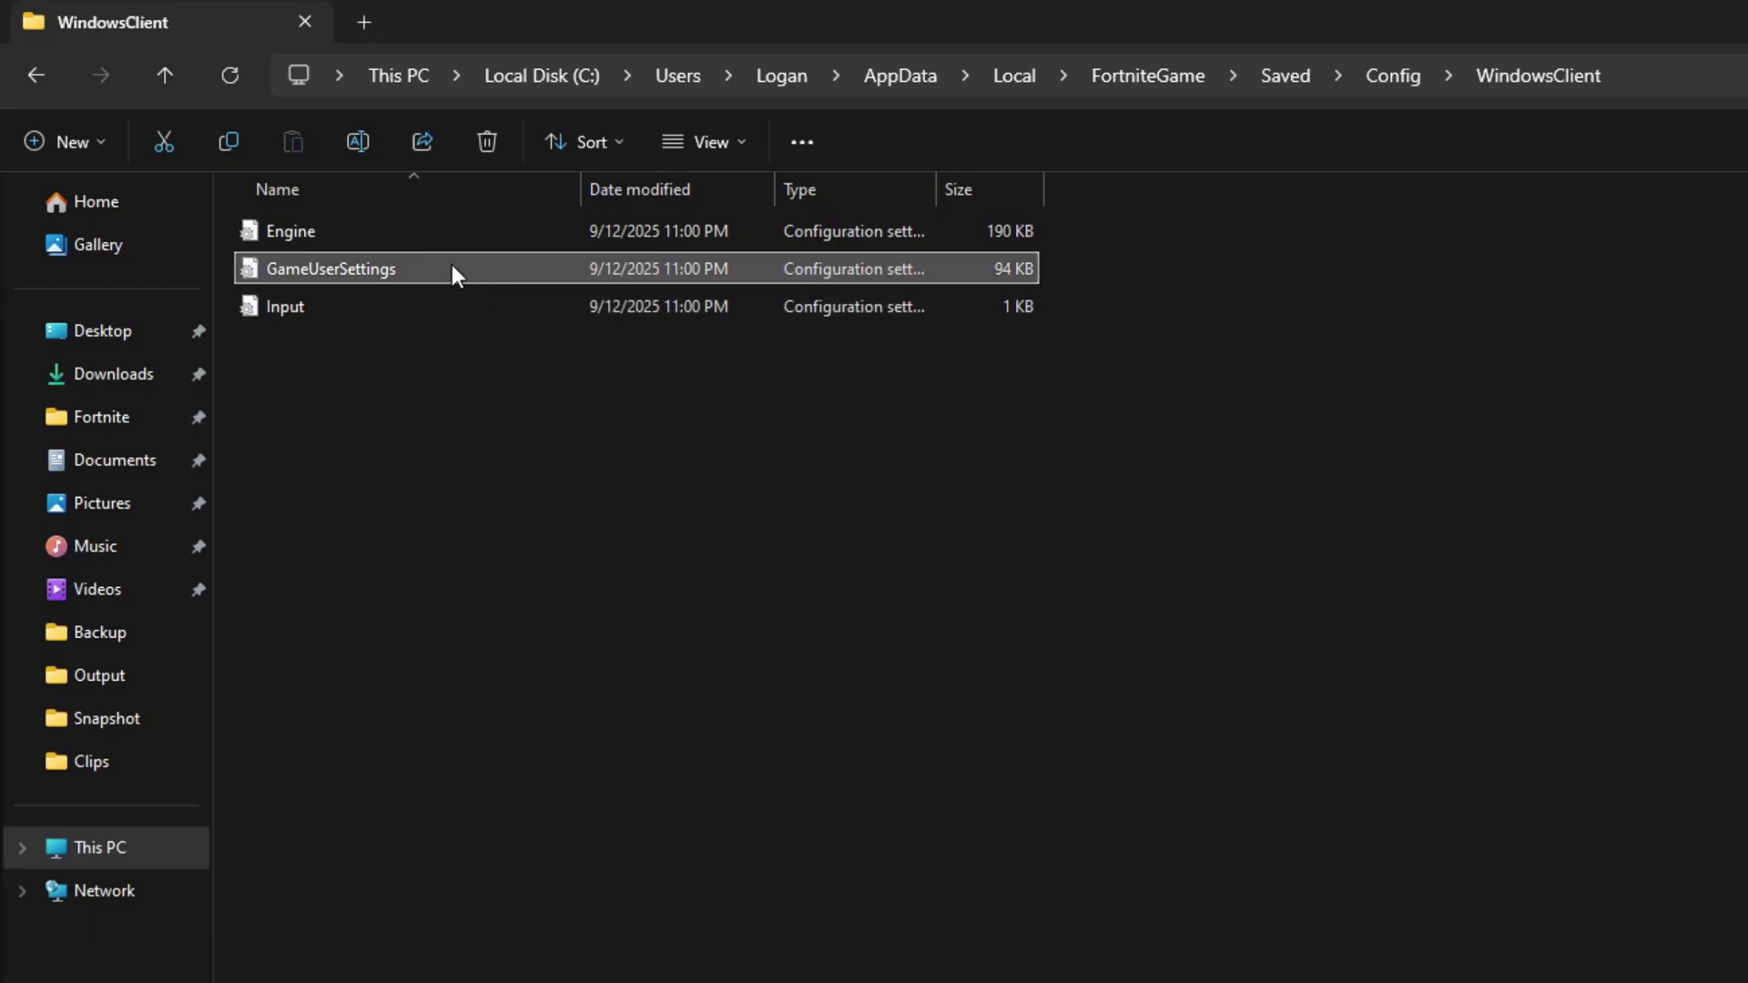
Step: Open GameUserSettings in Notepad and set ResolutionSizeX and LastUserConfirmedResolutionSizeX to 1656
double_click(423, 266)
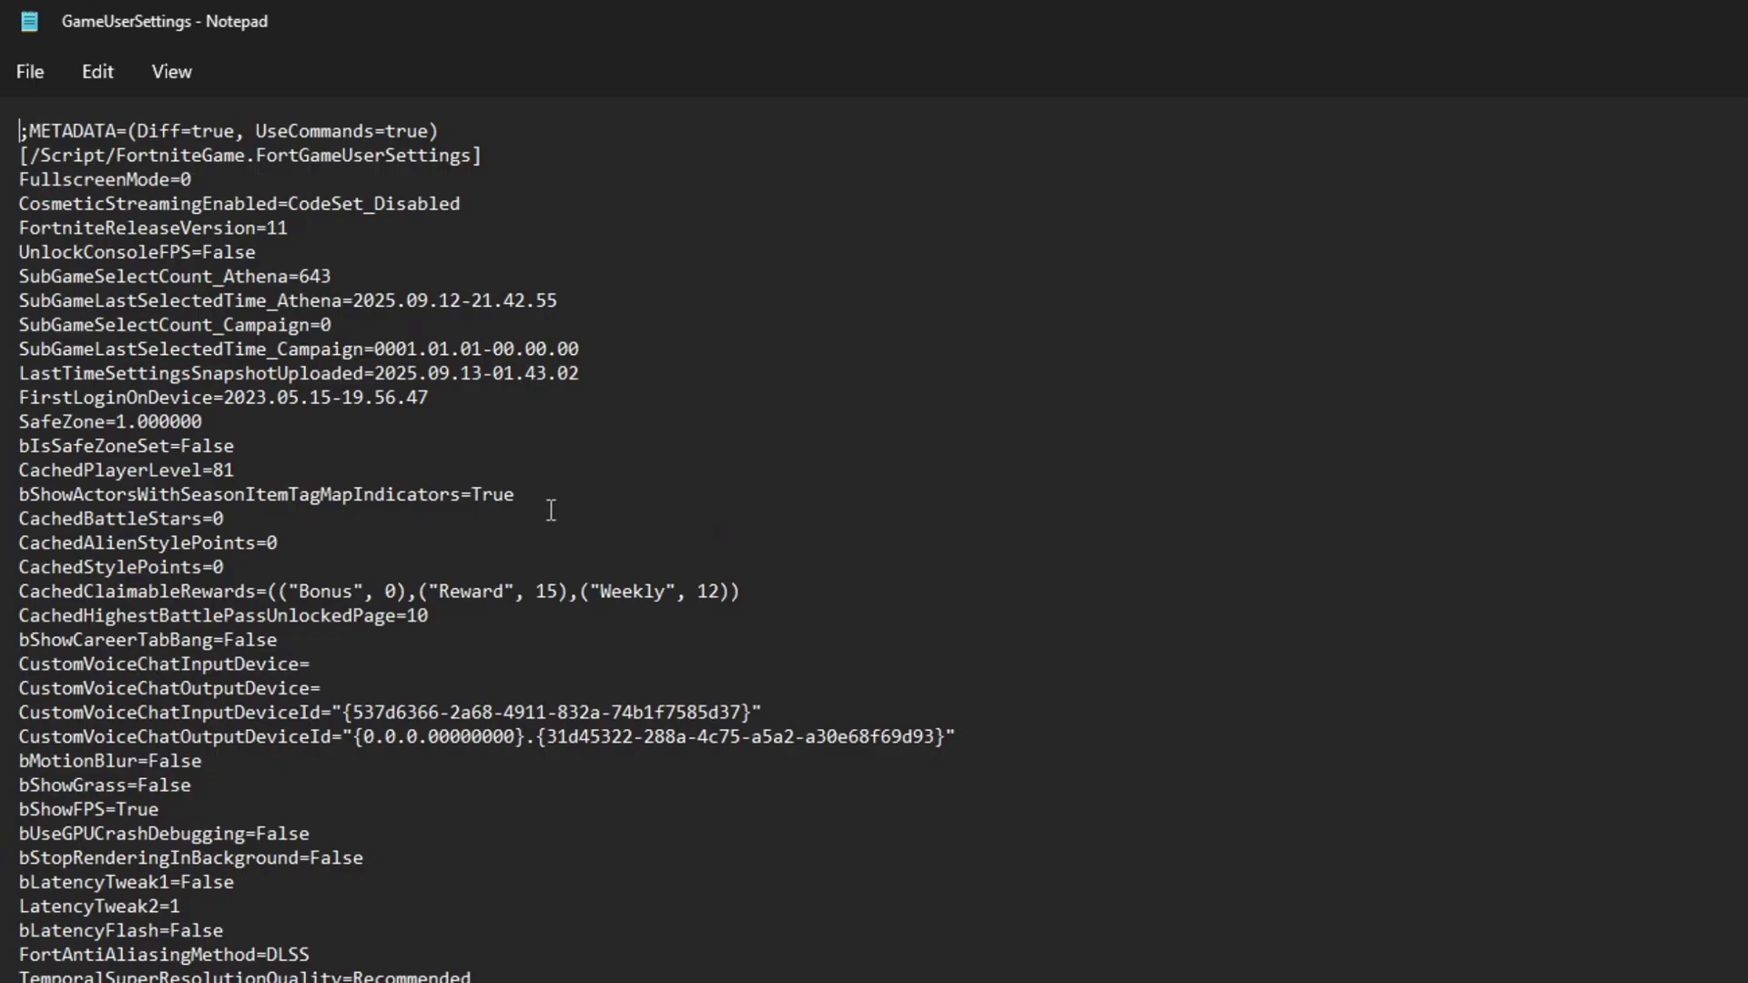
scroll(826, 550, down, 15)
scroll(882, 539, down, 12)
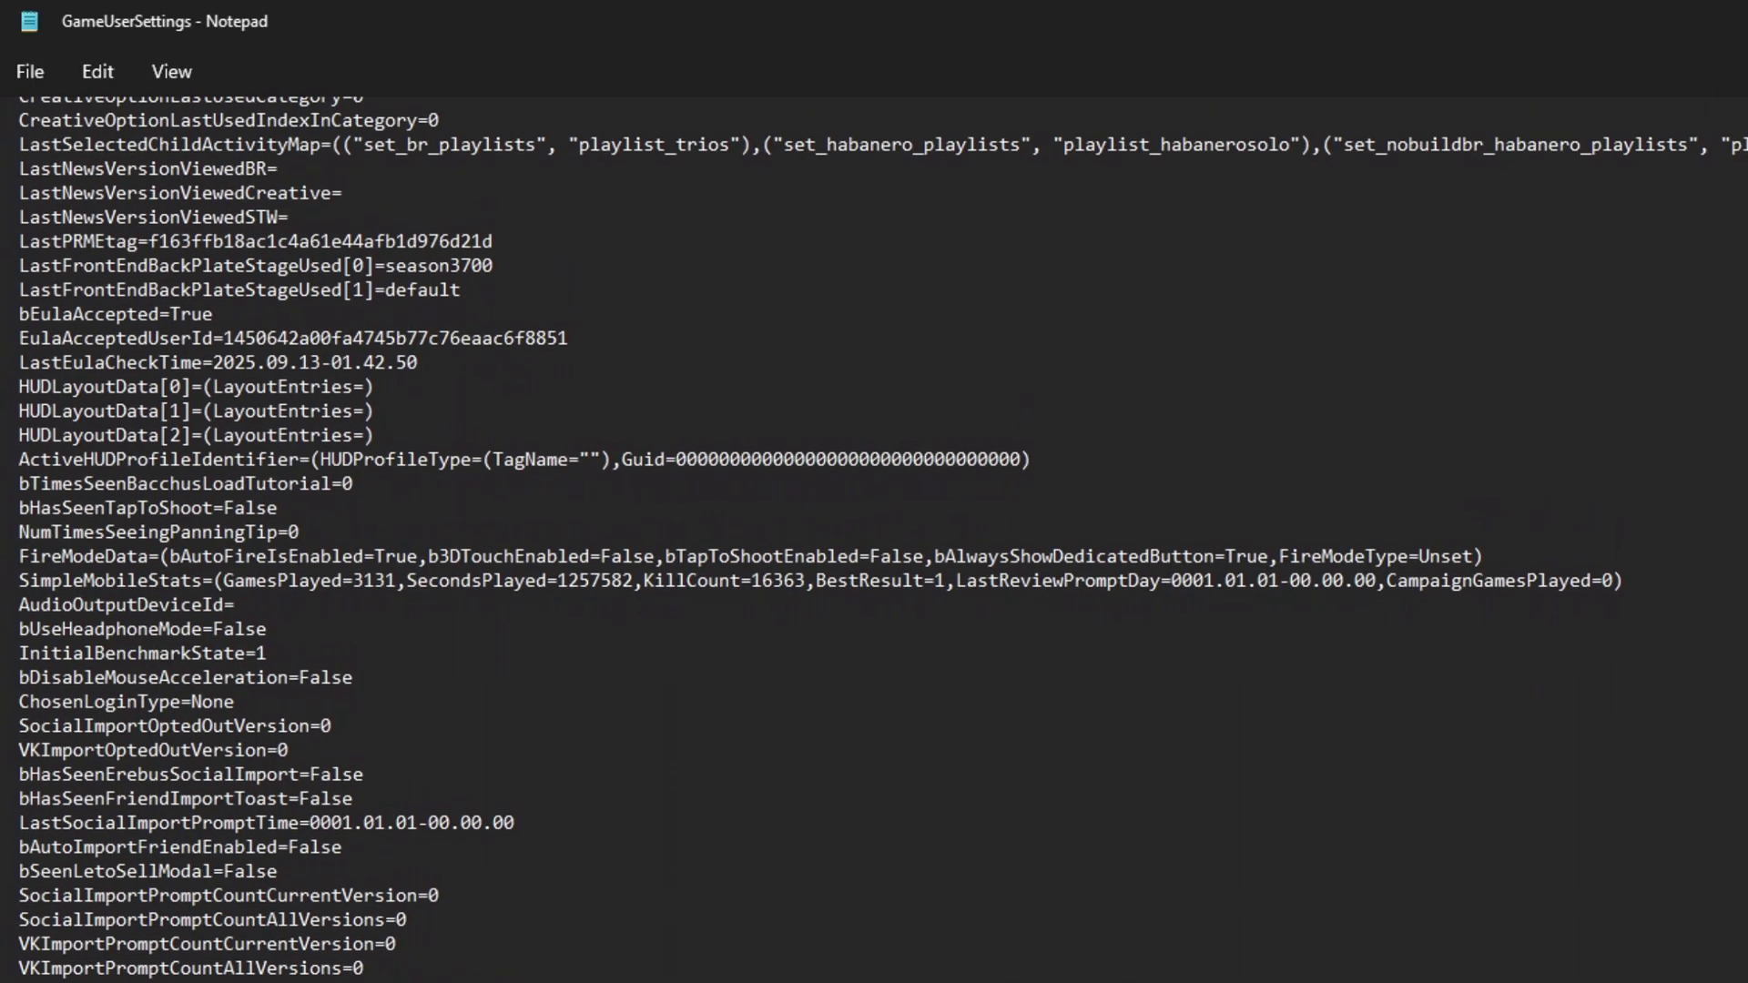
scroll(874, 539, down, 11)
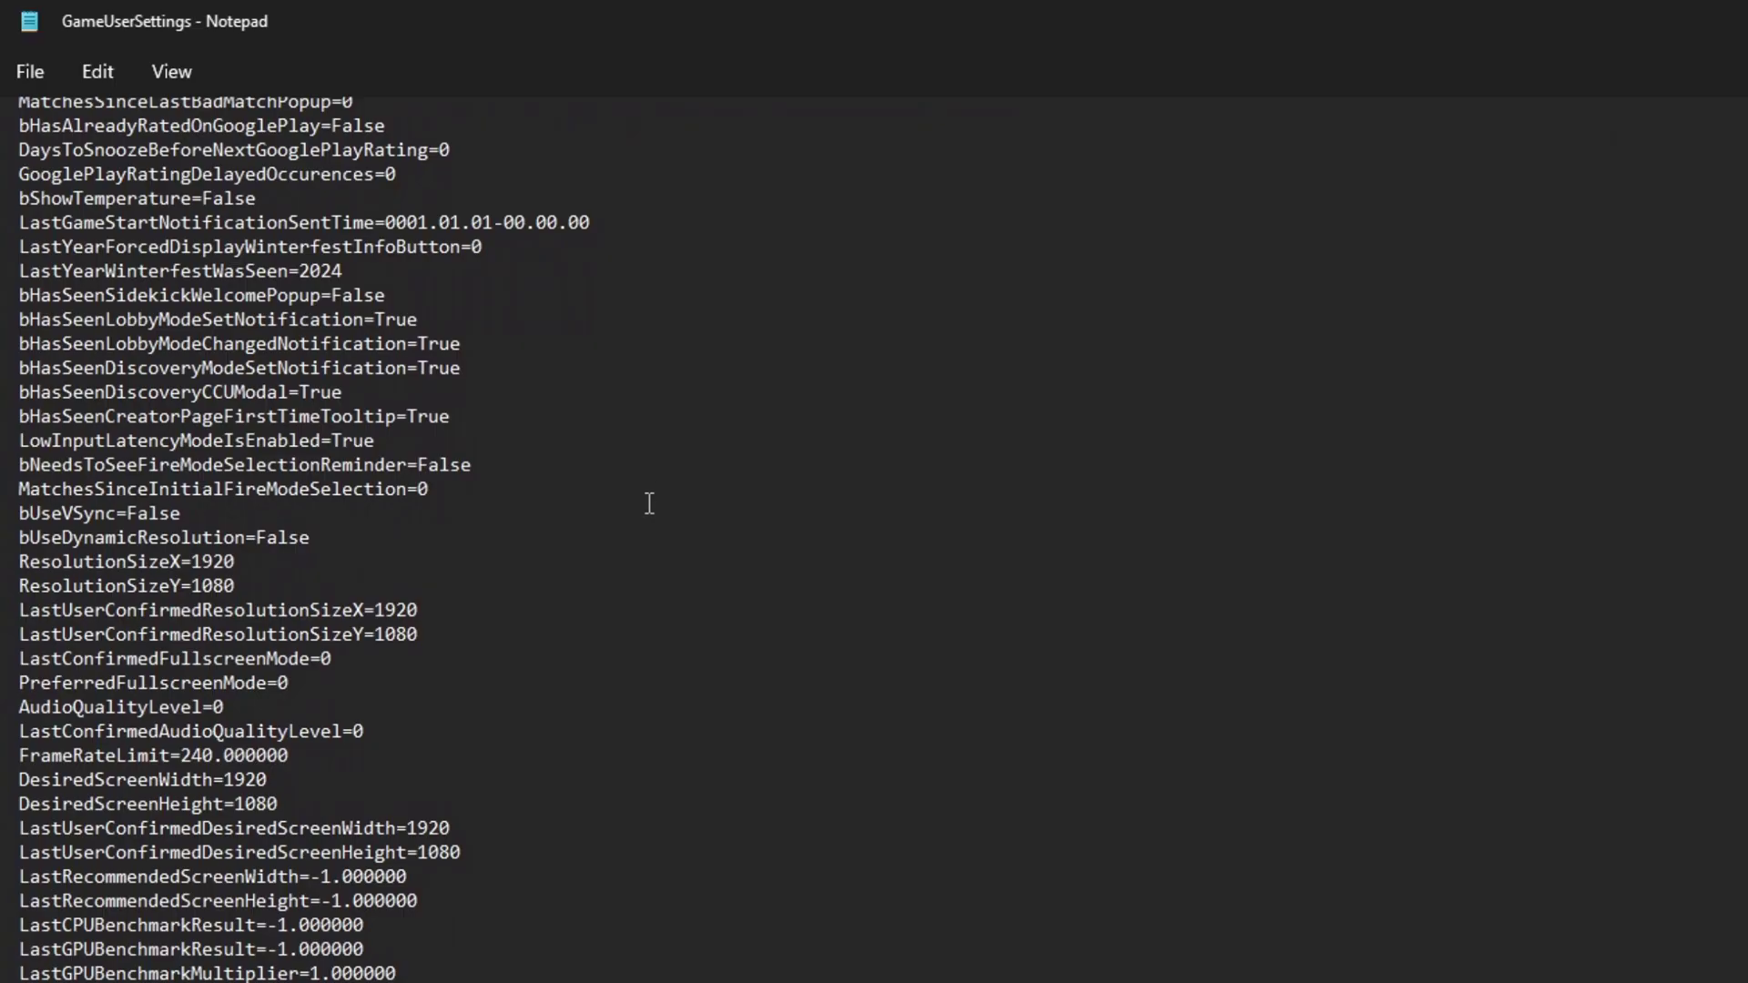
click(269, 558)
key(BackSpace)
key(BackSpace)
key(BackSpace)
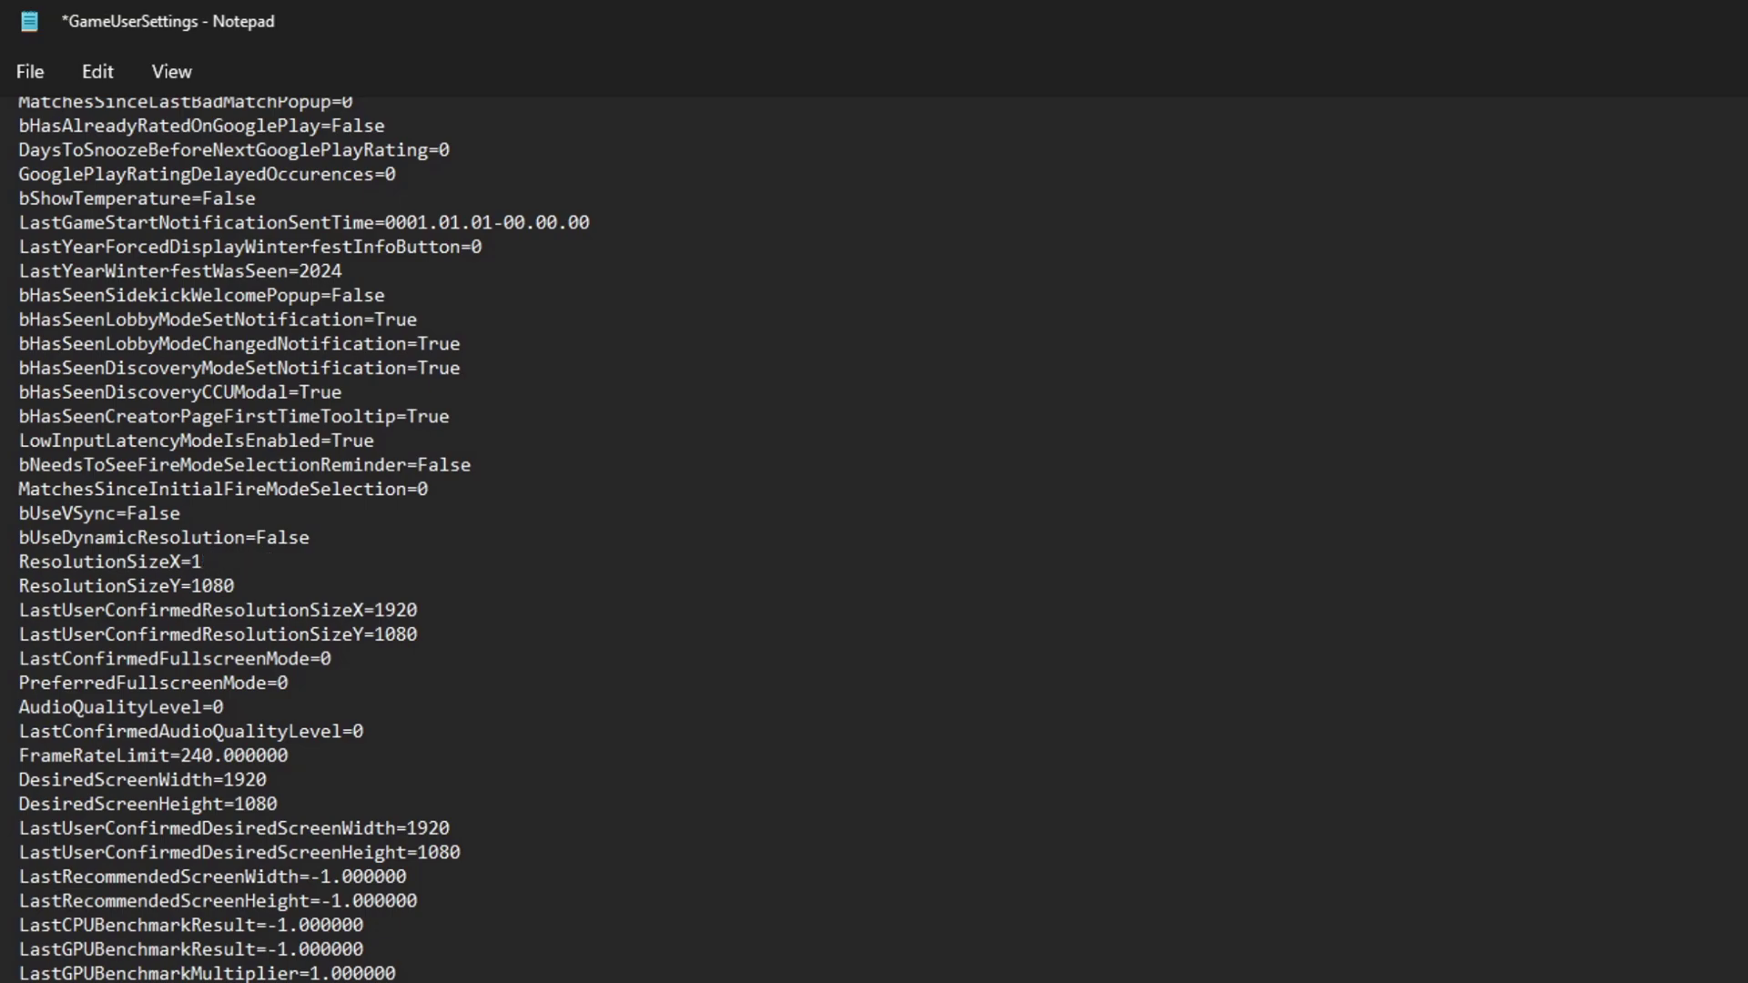
text(656)
key(BackSpace)
key(BackSpace)
key(BackSpace)
text(656)
Step: Change DesiredScreenWidth and LastUserConfirmedDesiredScreenWidth from 1920 to 1656
click(289, 783)
key(BackSpace)
key(BackSpace)
key(BackSpace)
text(656)
click(462, 840)
key(BackSpace)
key(BackSpace)
key(BackSpace)
text(656)
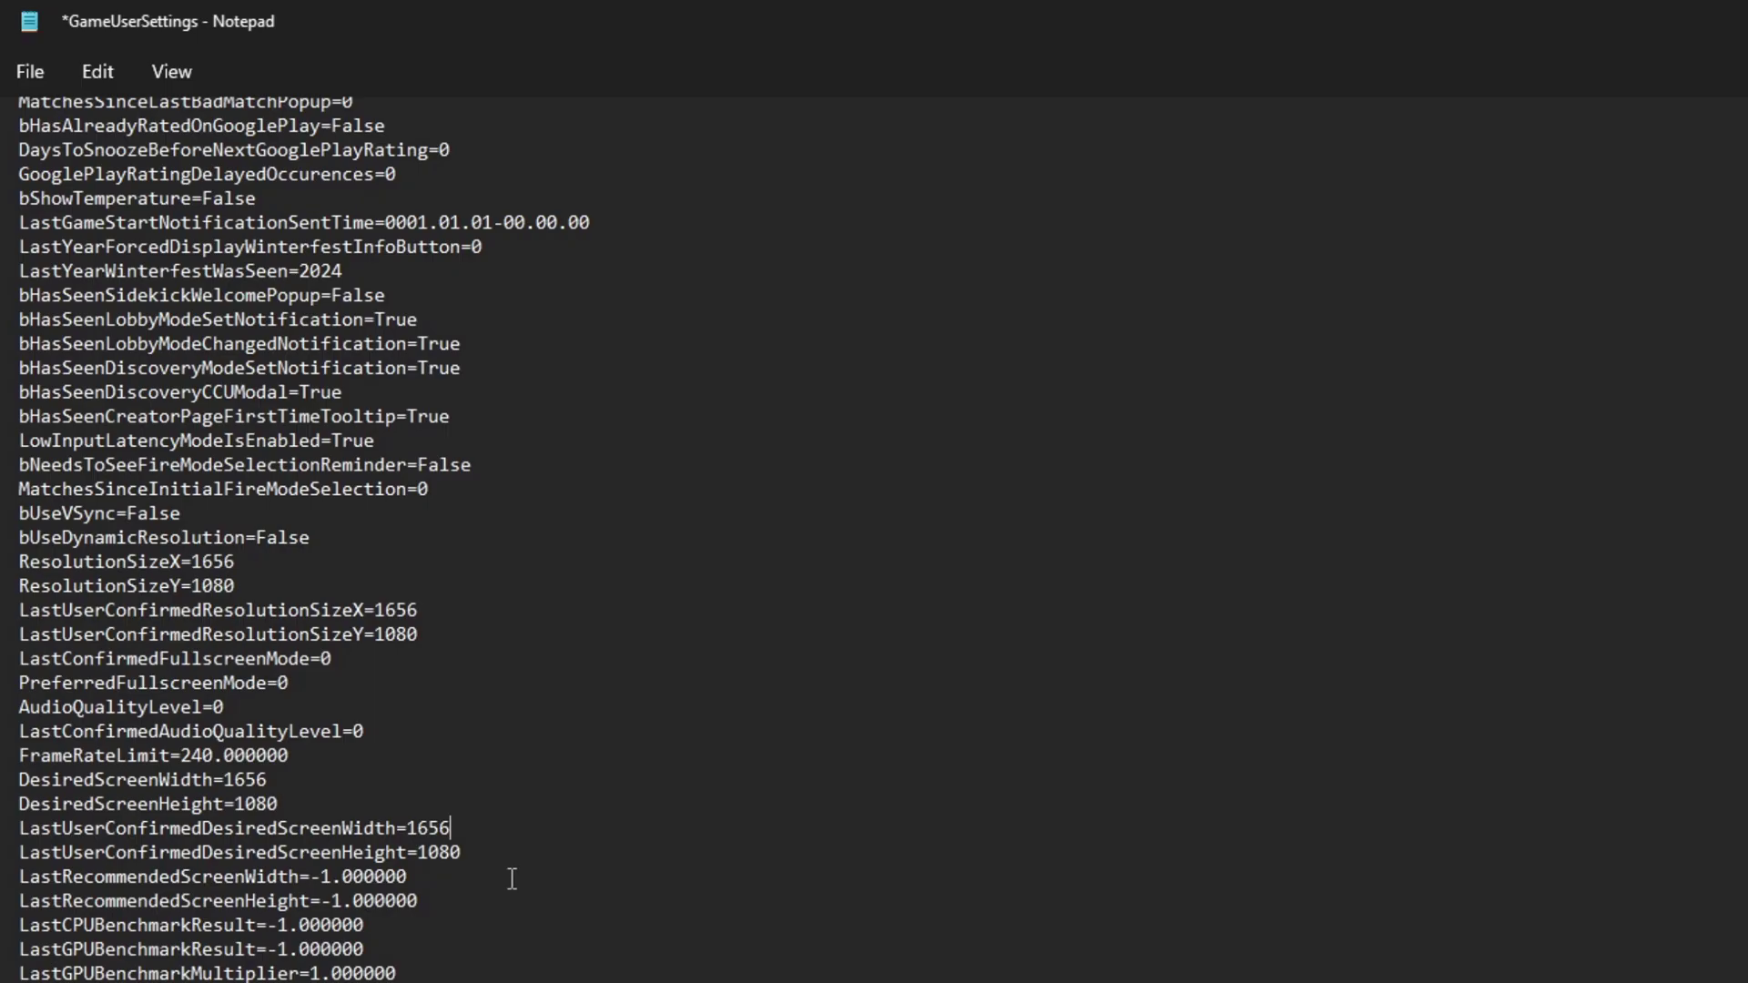
Step: Save GameUserSettings, then close Notepad and the File Explorer window
click(27, 73)
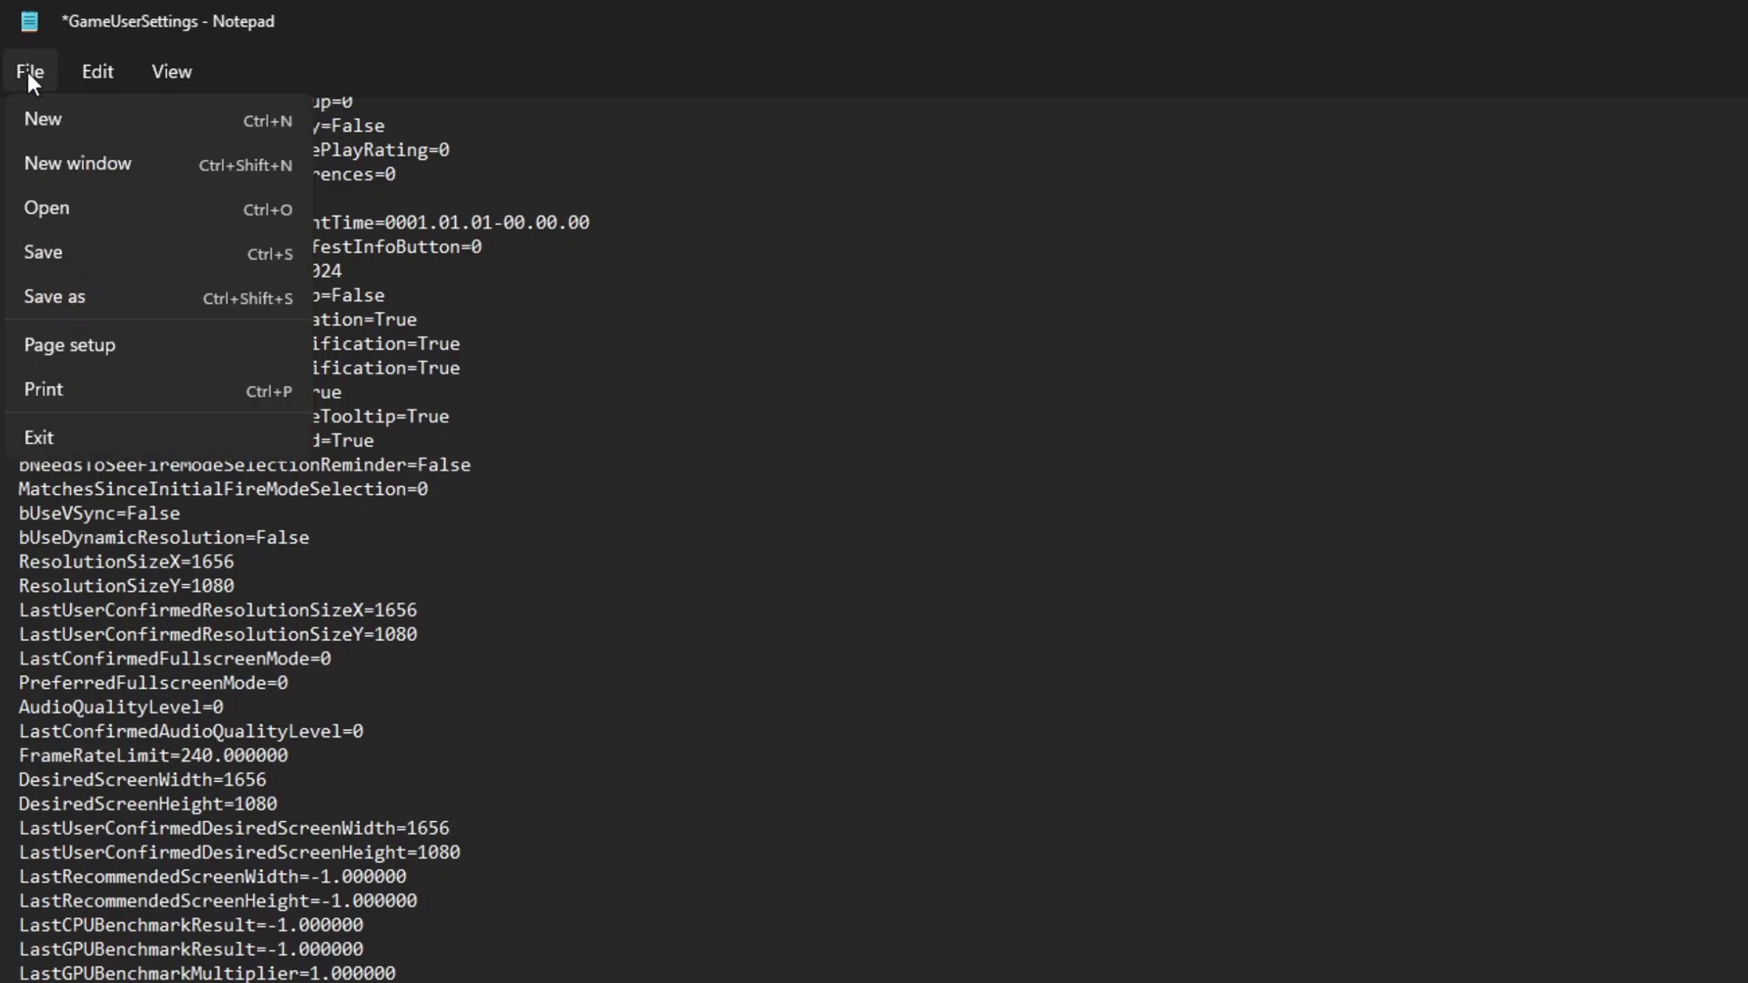
click(98, 252)
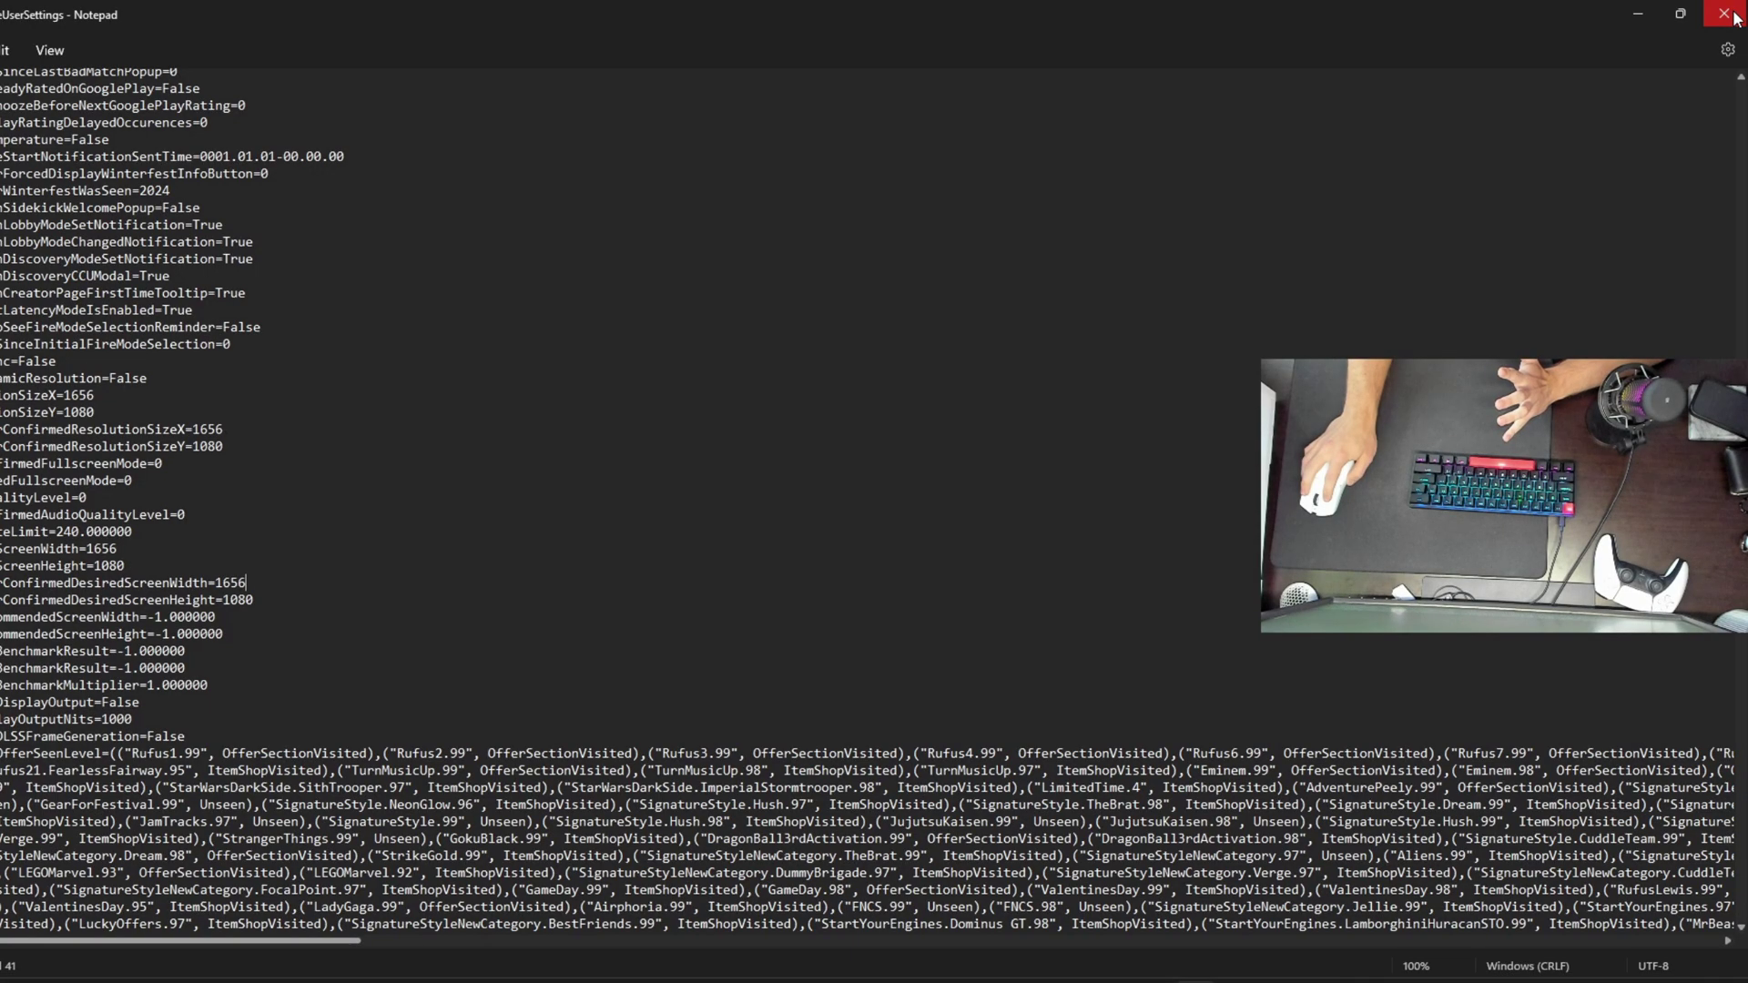
click(1735, 18)
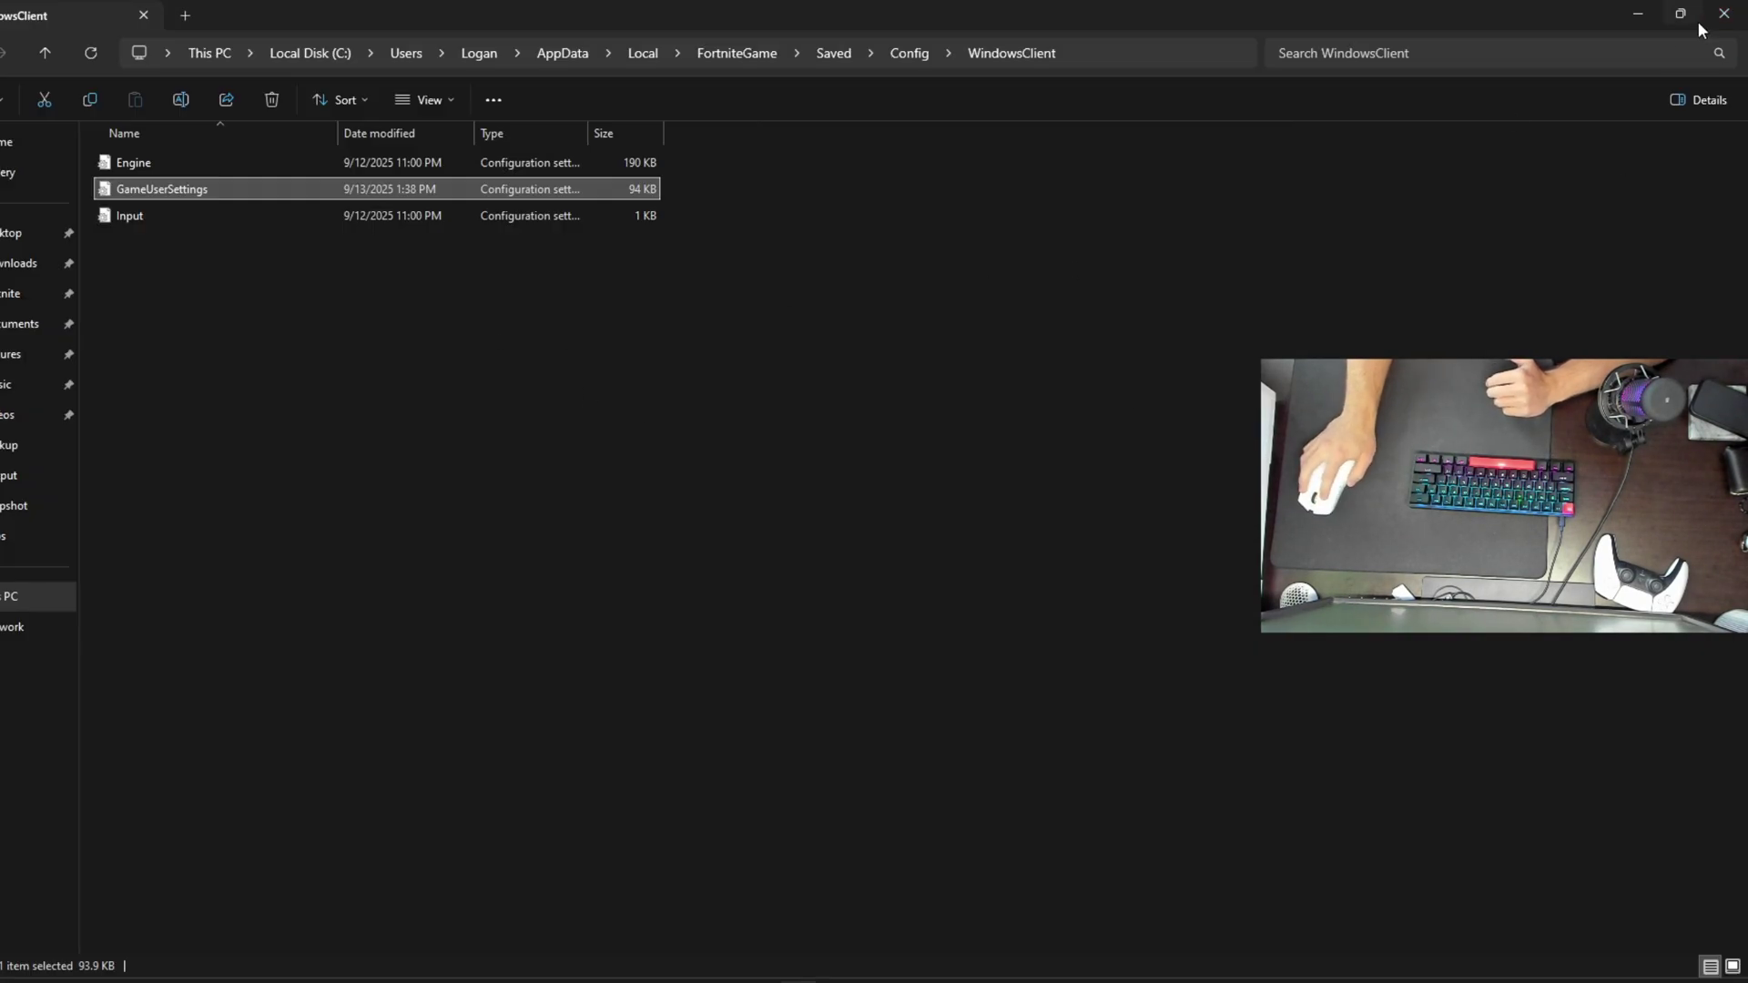
click(1735, 16)
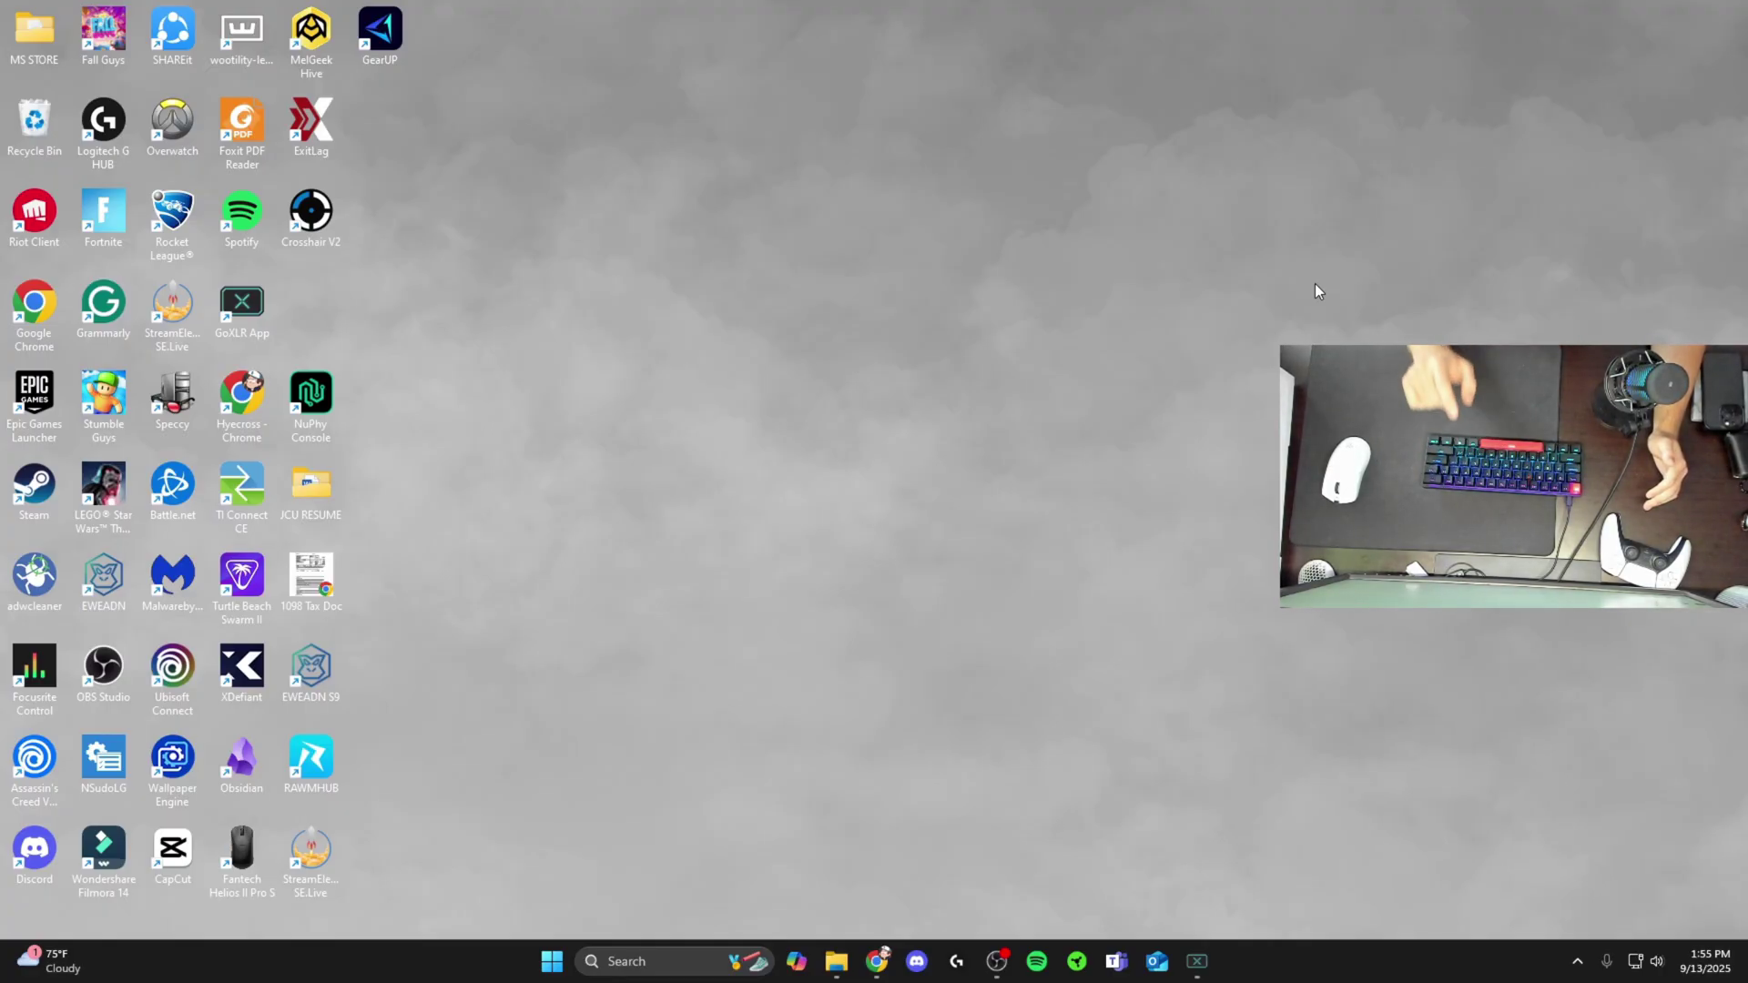
Step: Bring up Chrome's CRU forum thread and scroll down to the Older versions zip list
click(877, 962)
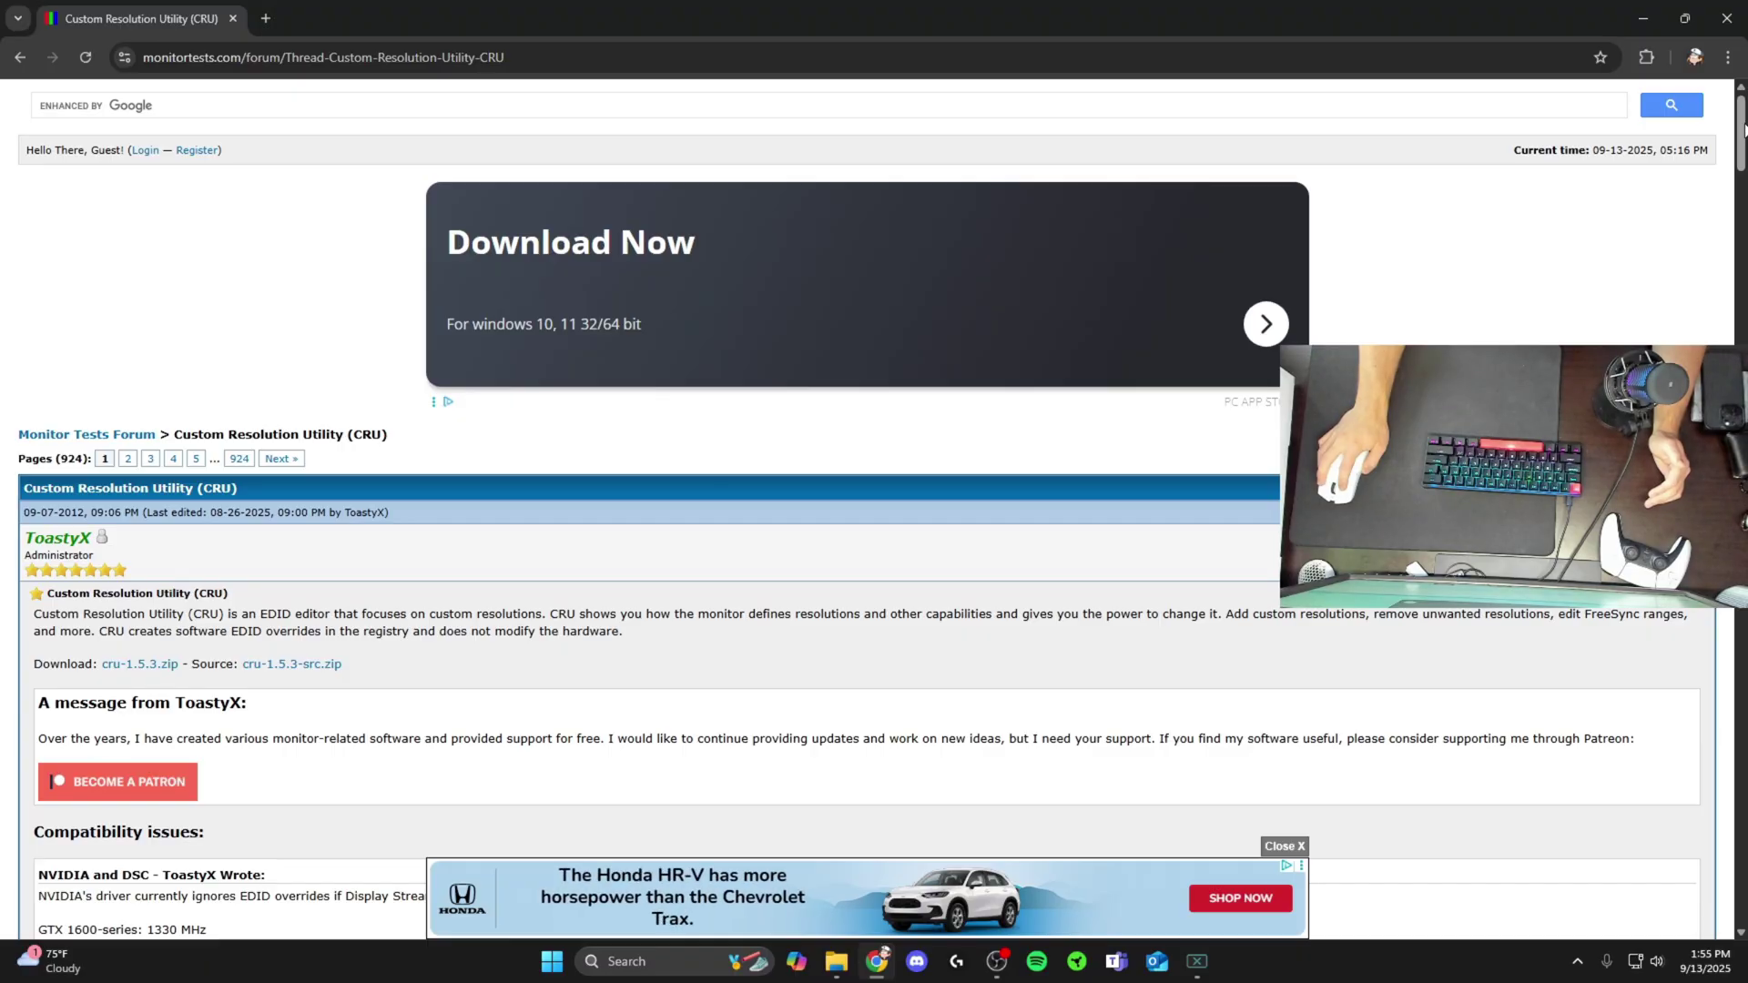
drag(1744, 127, 1744, 556)
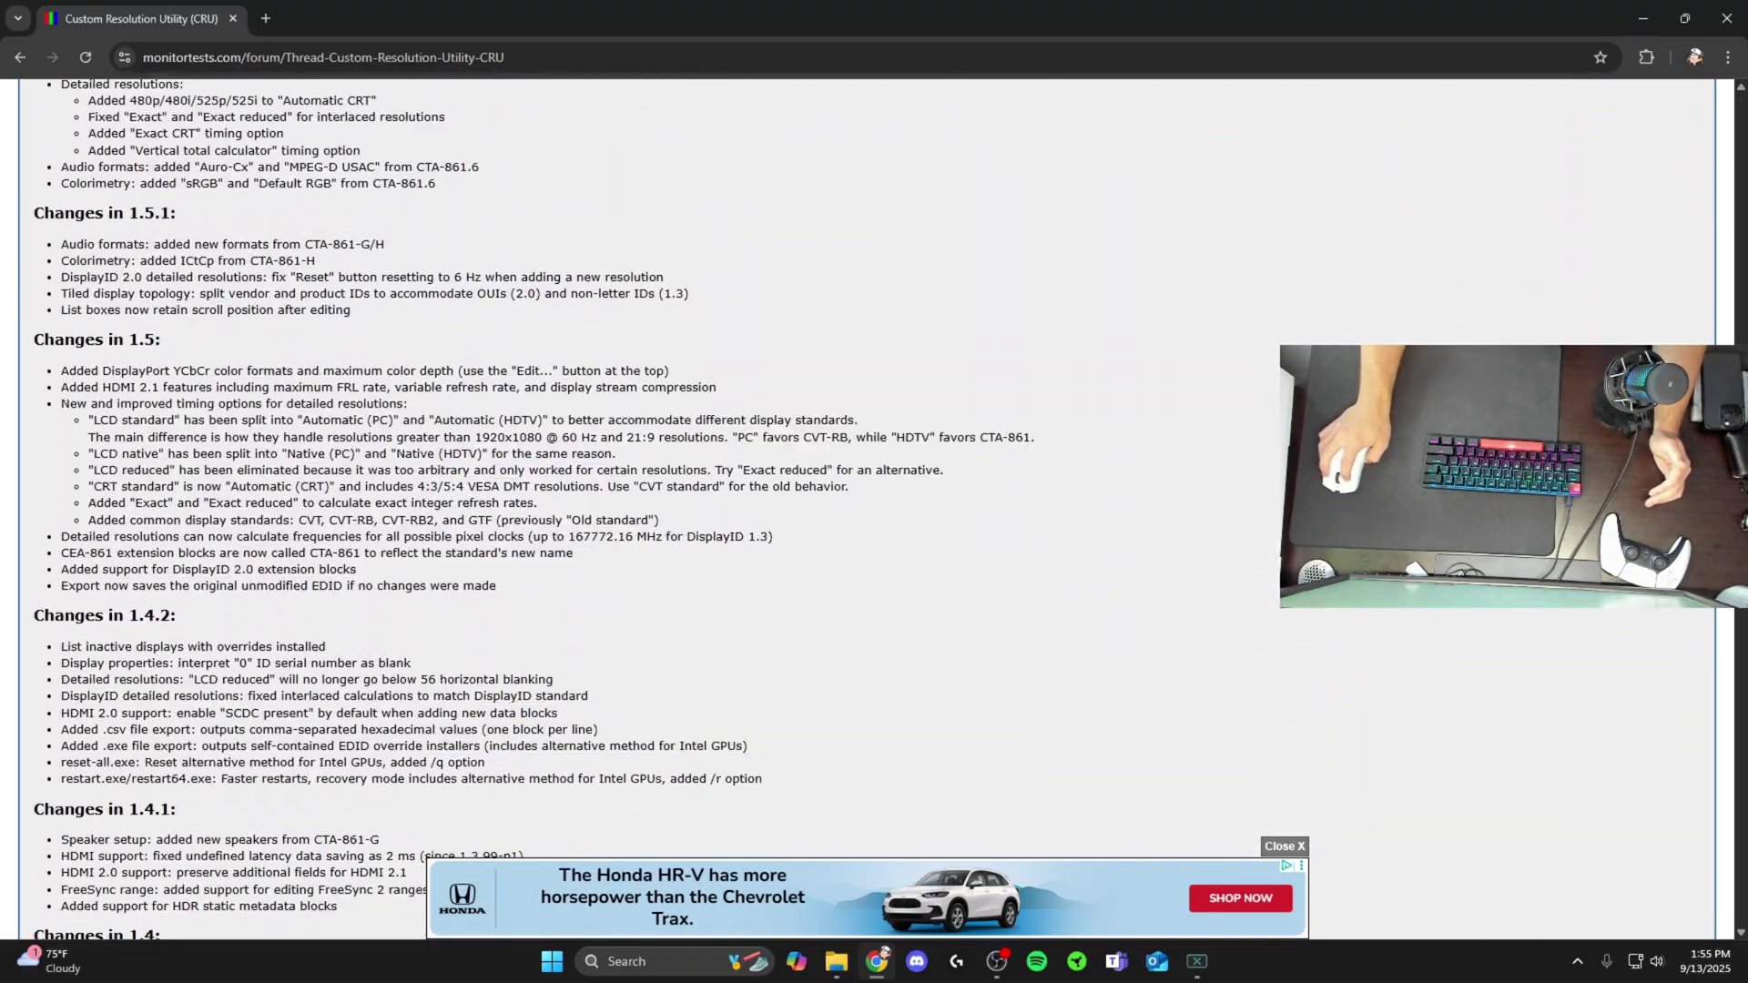
scroll(415, 276, down, 20)
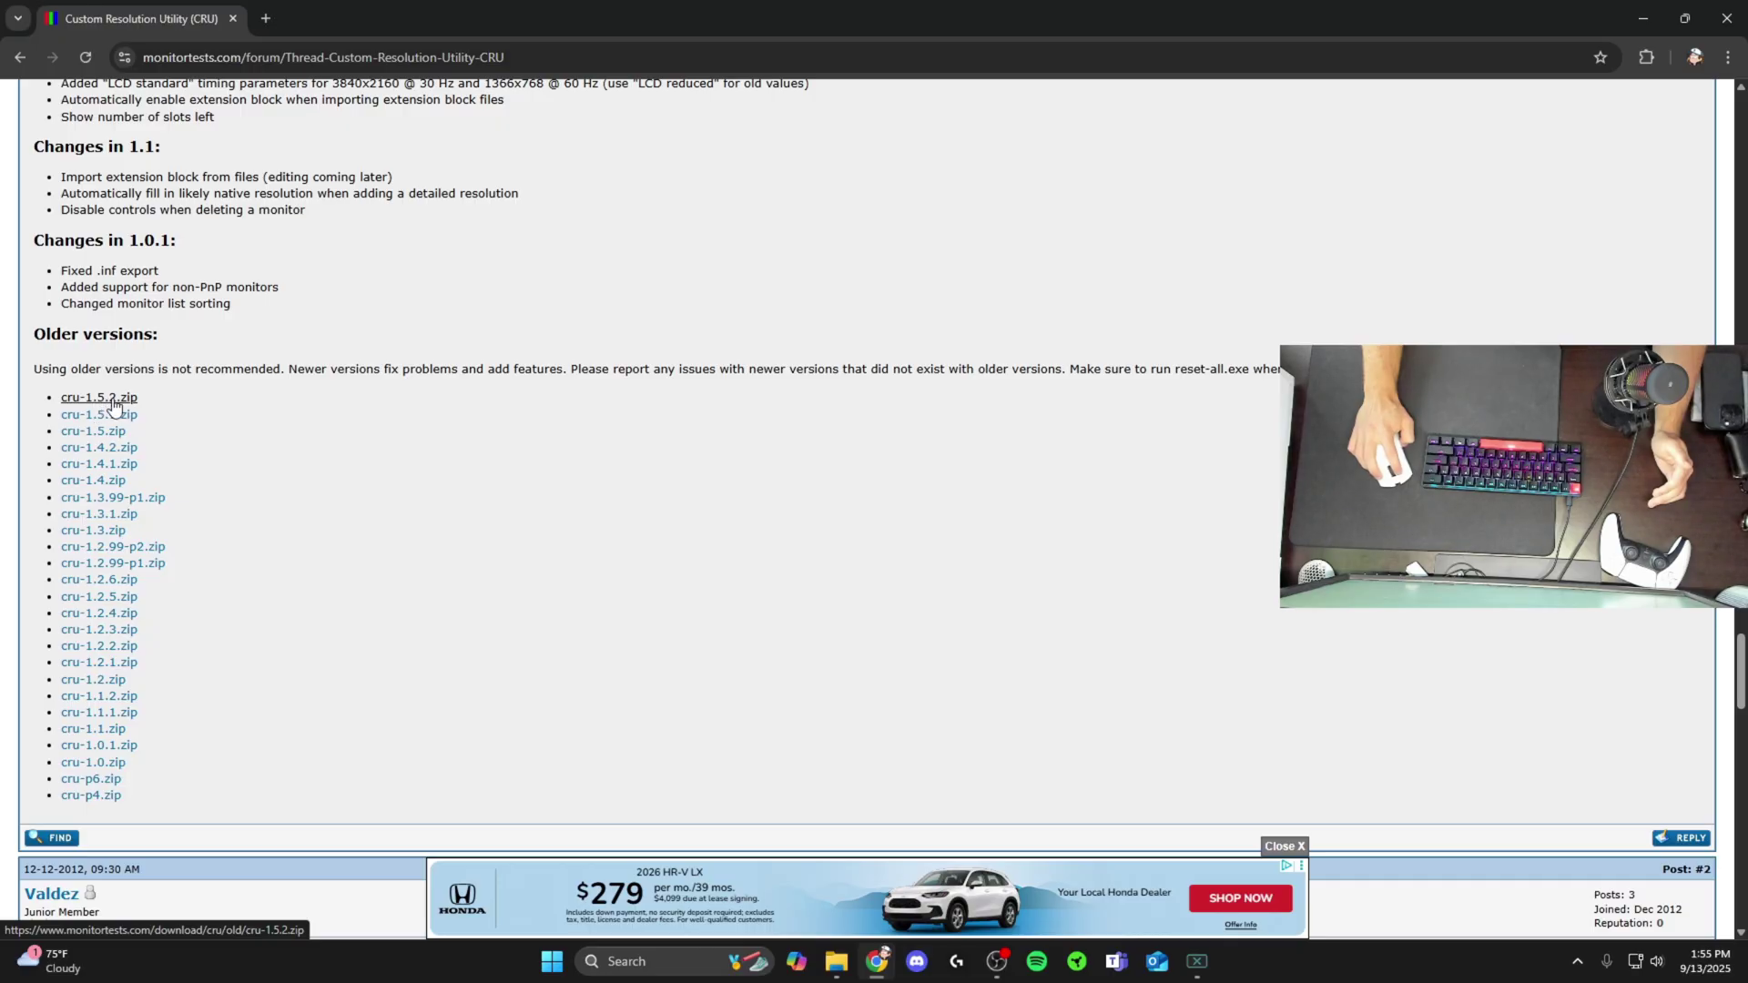
drag(30, 342, 150, 339)
click(160, 340)
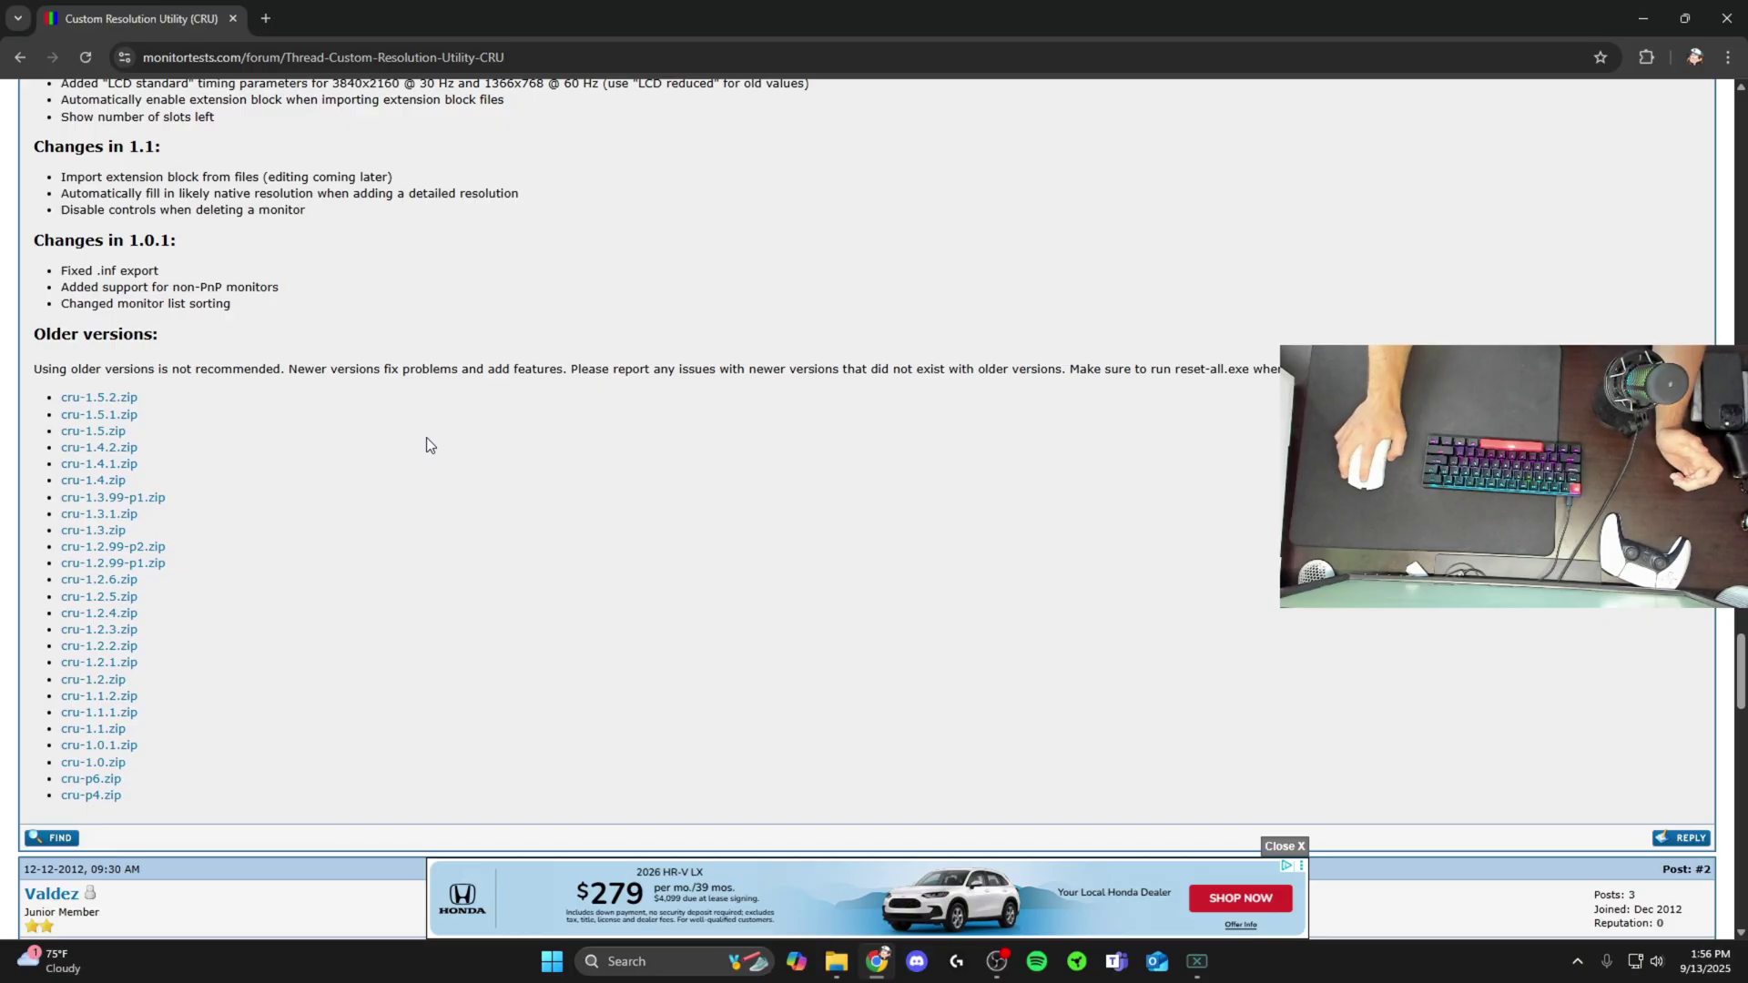
Step: Run CRU from Downloads\cru-1.5.2, allowing it past the security warning
click(836, 962)
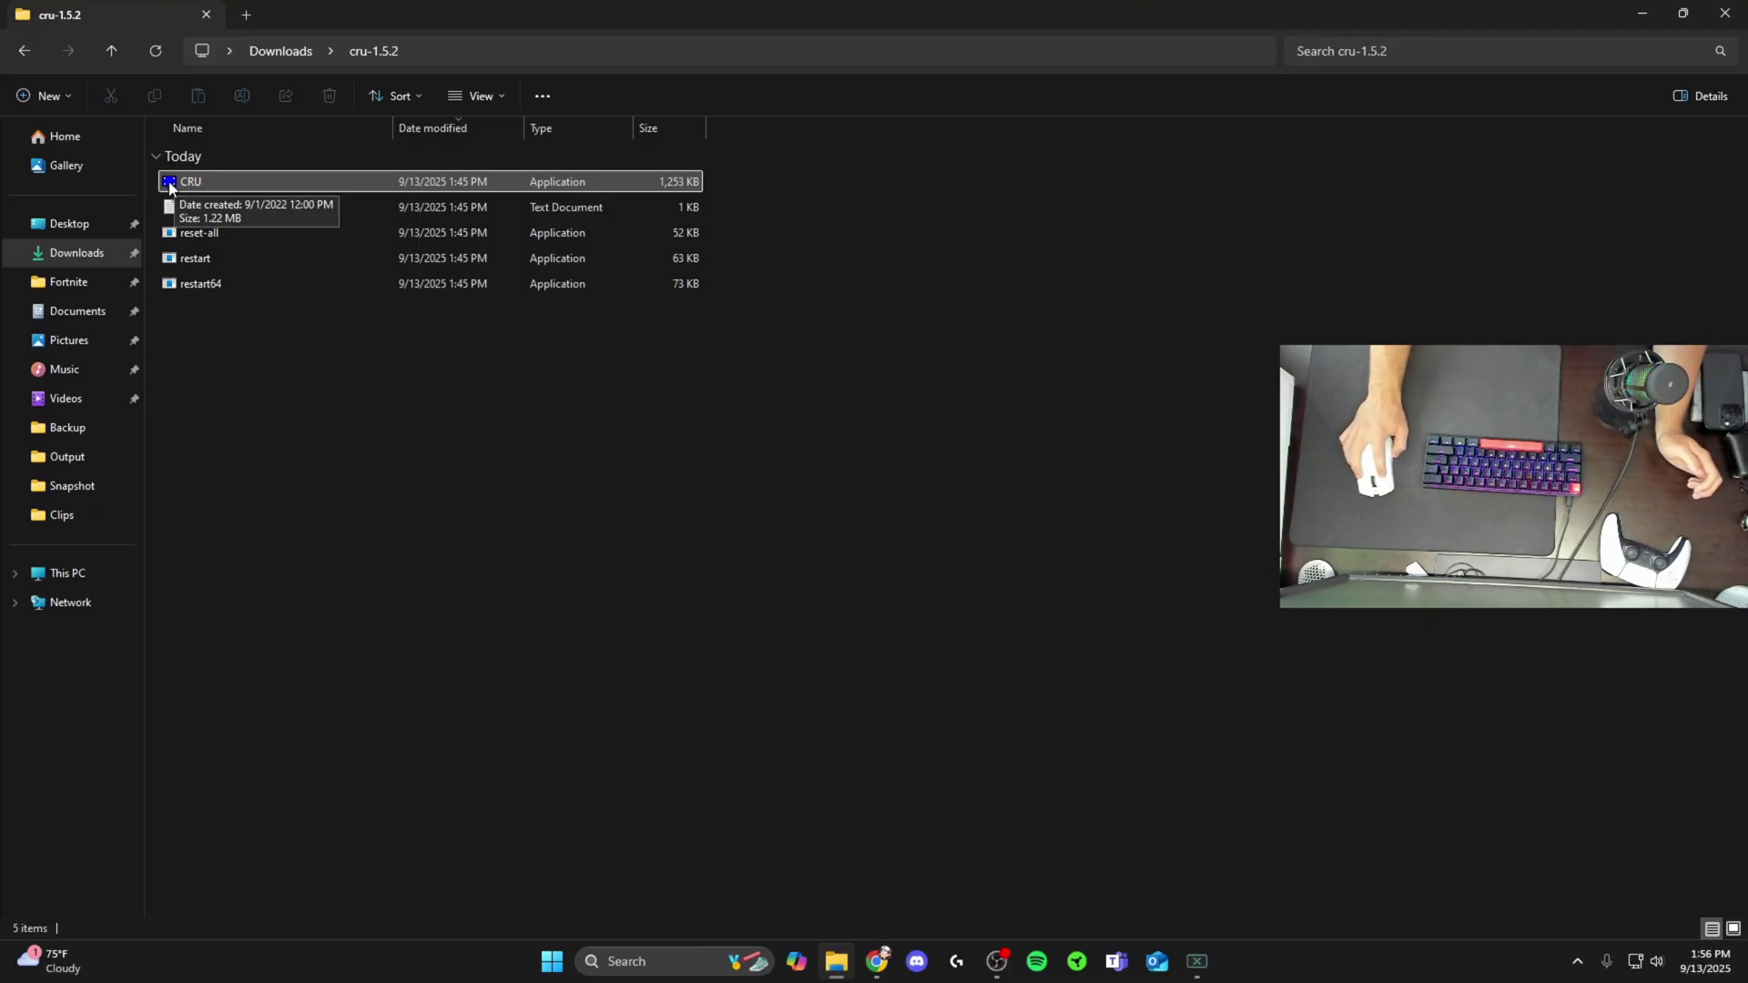
double_click(276, 178)
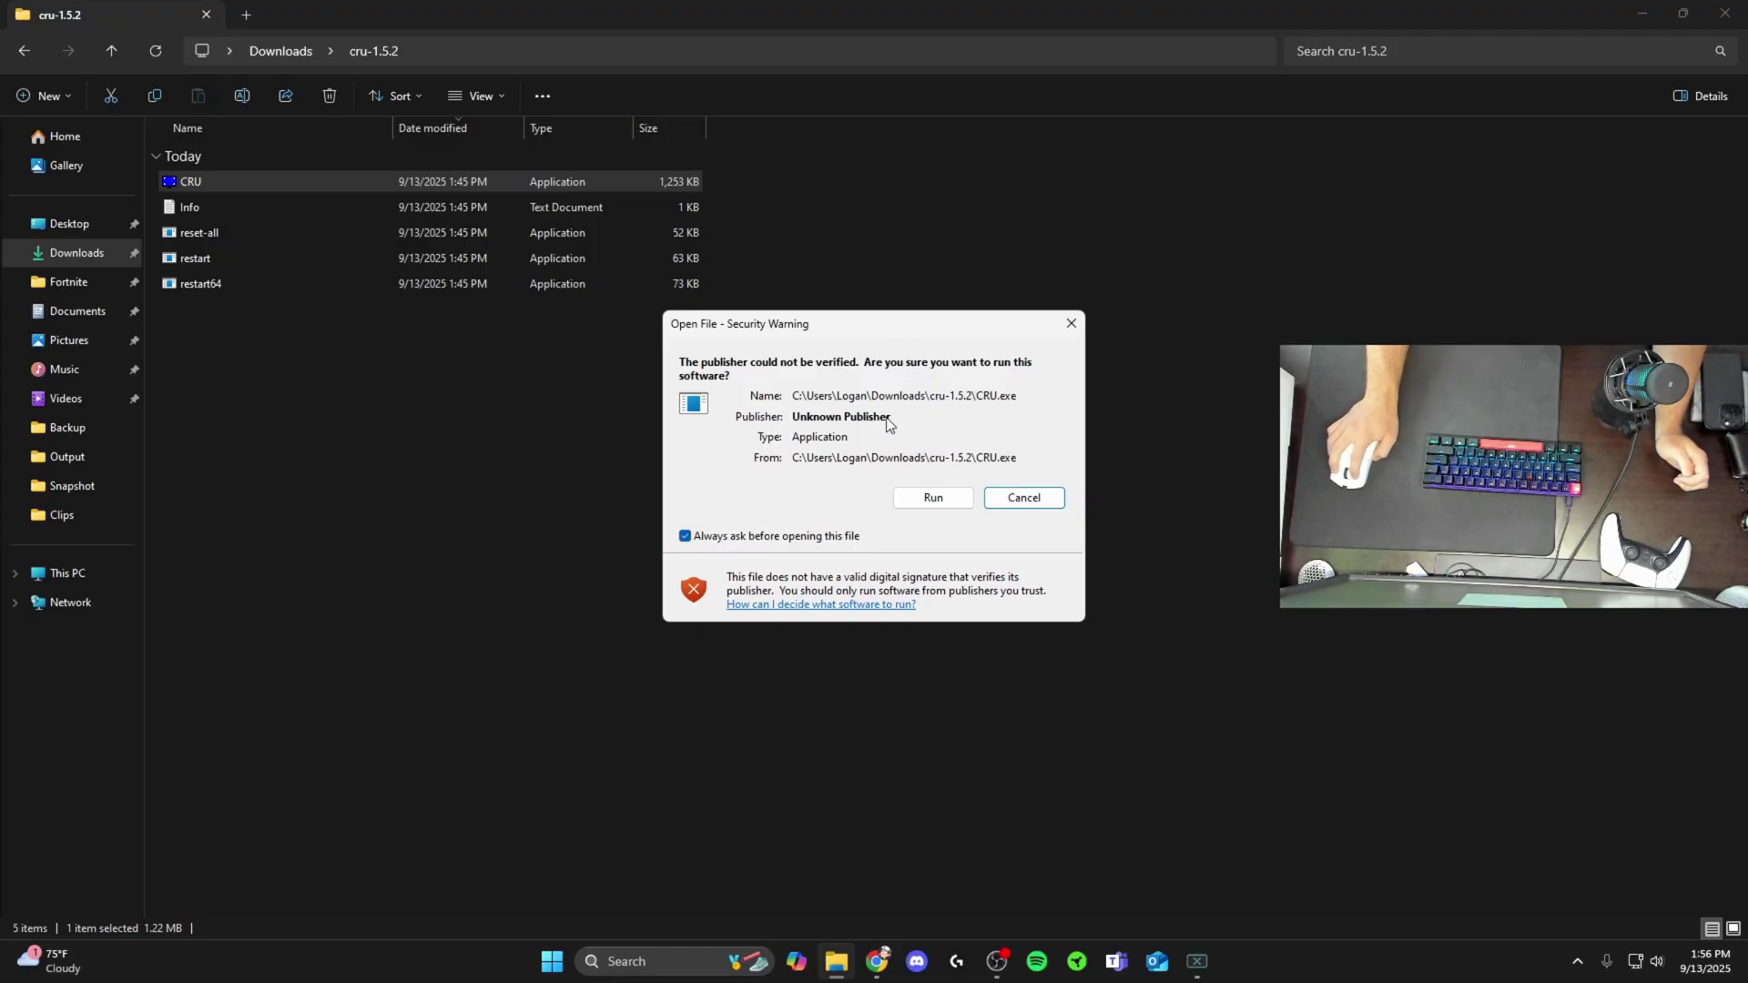
click(938, 498)
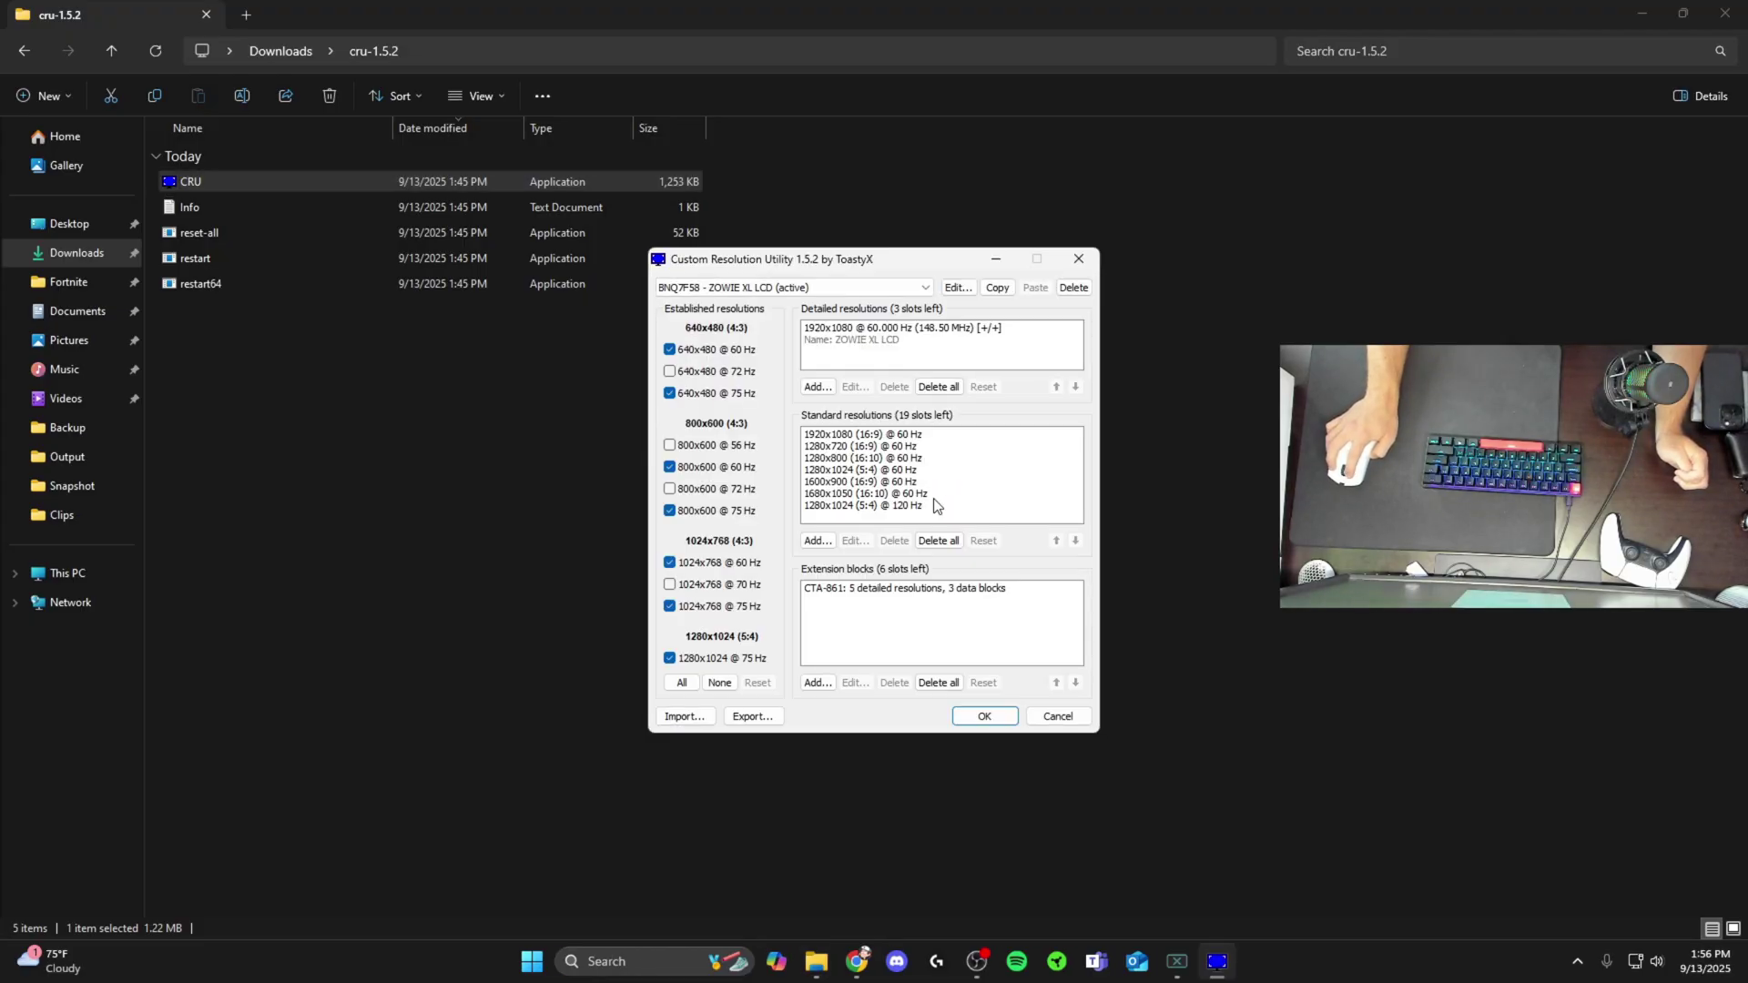
Step: Minimize File Explorer, close Chrome, and move the CRU window toward the screen centre
click(1646, 16)
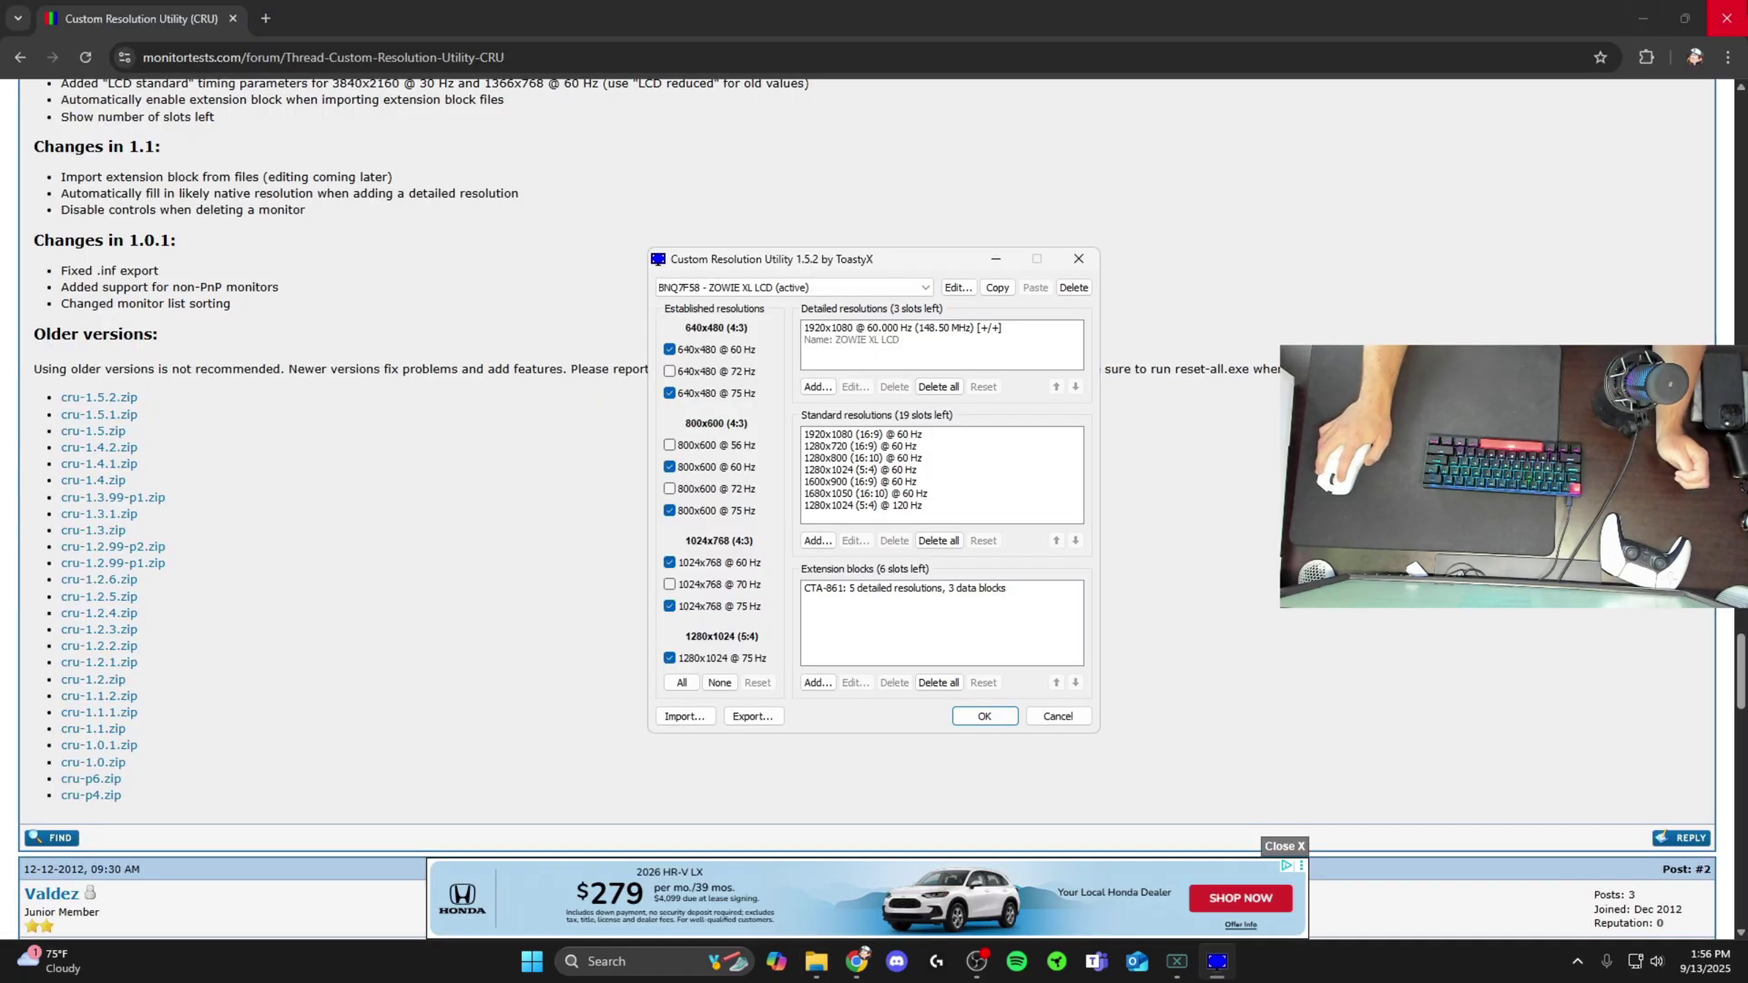
click(1728, 17)
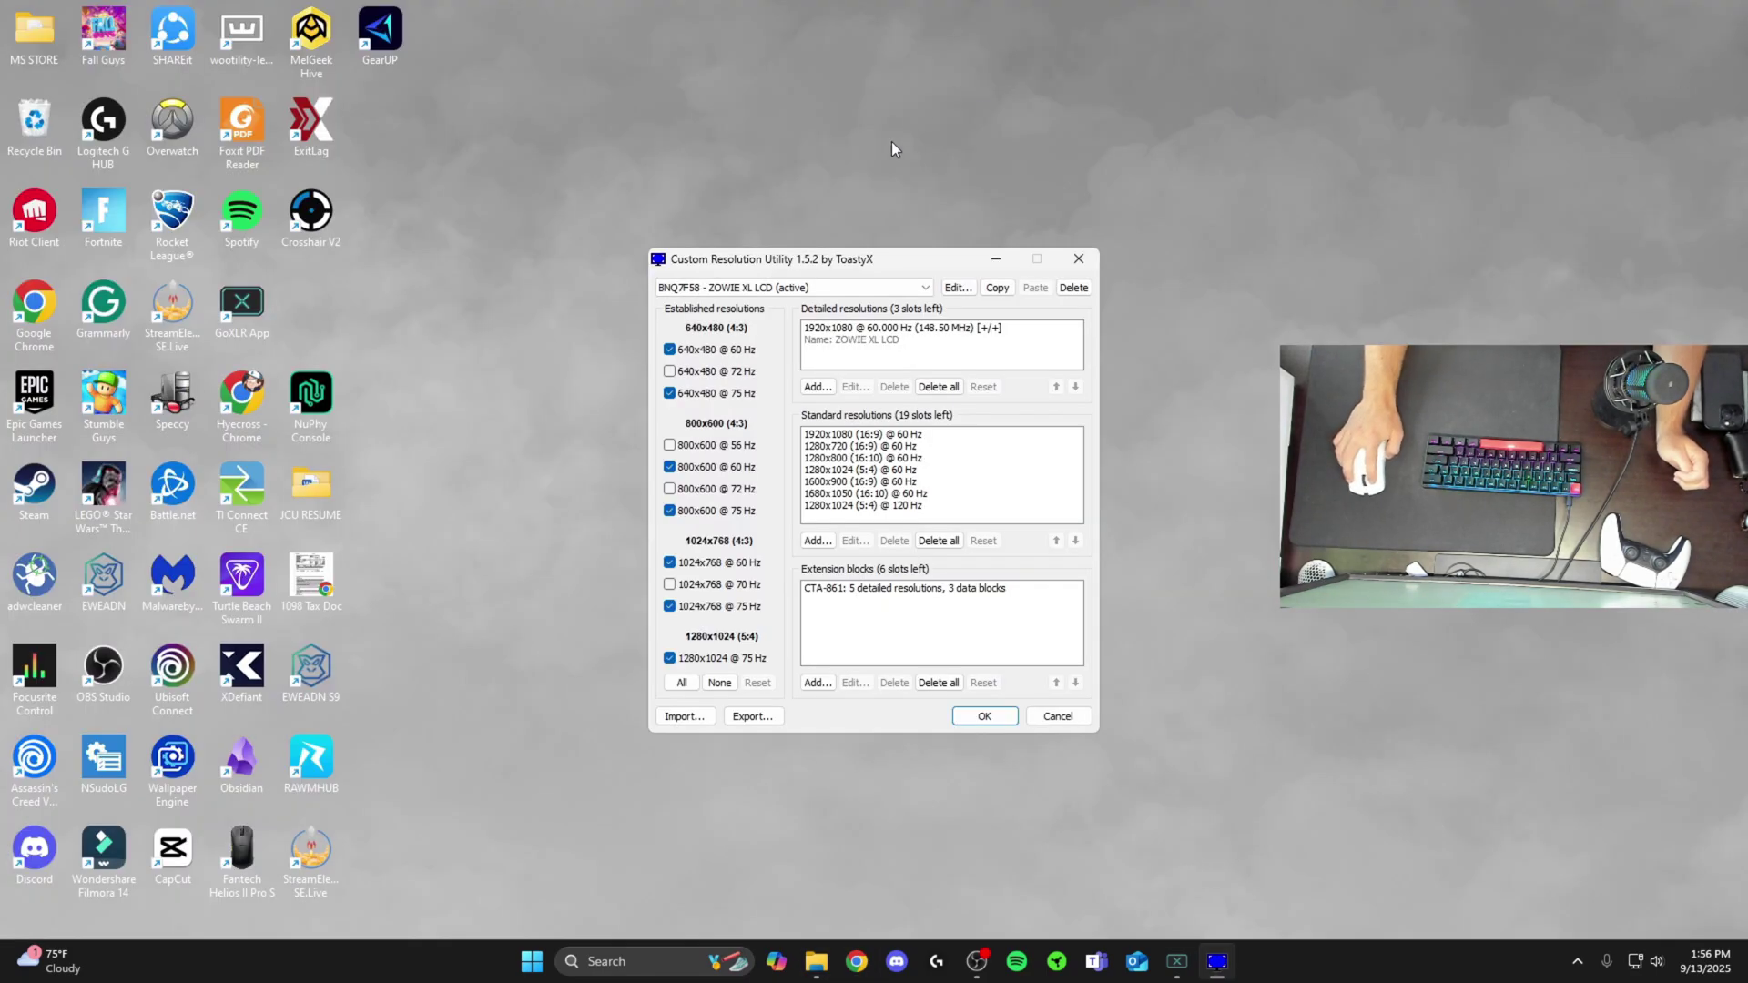
drag(893, 253, 793, 235)
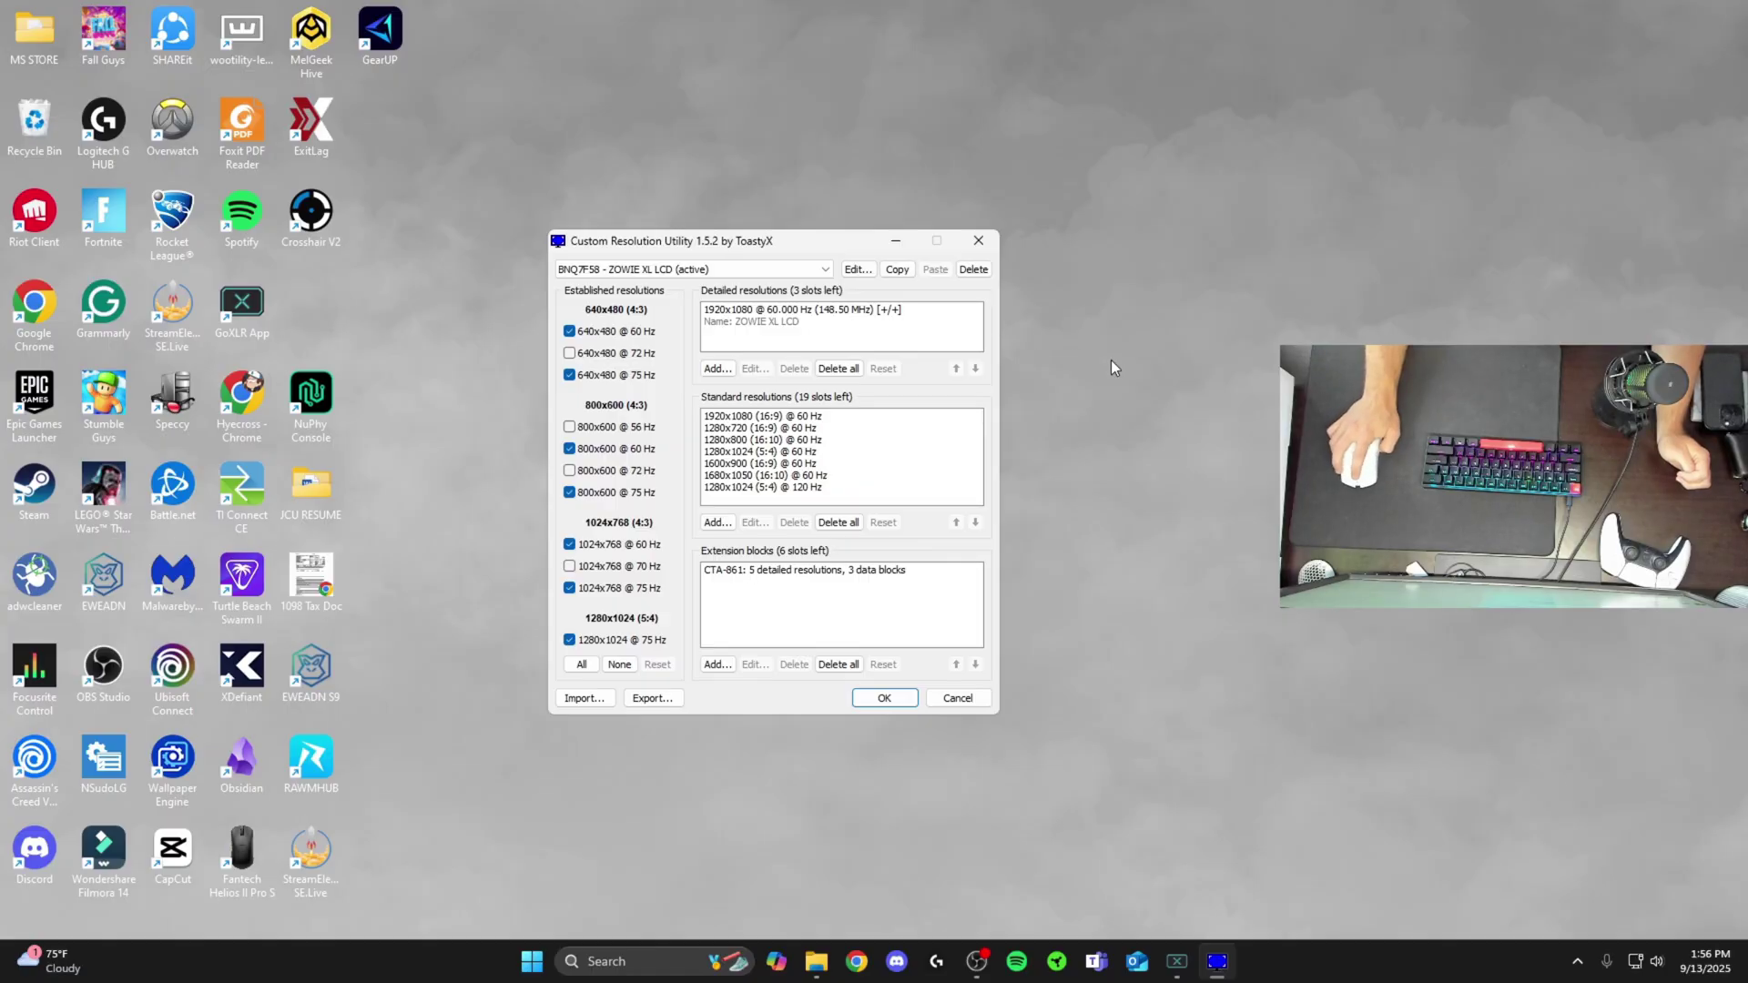